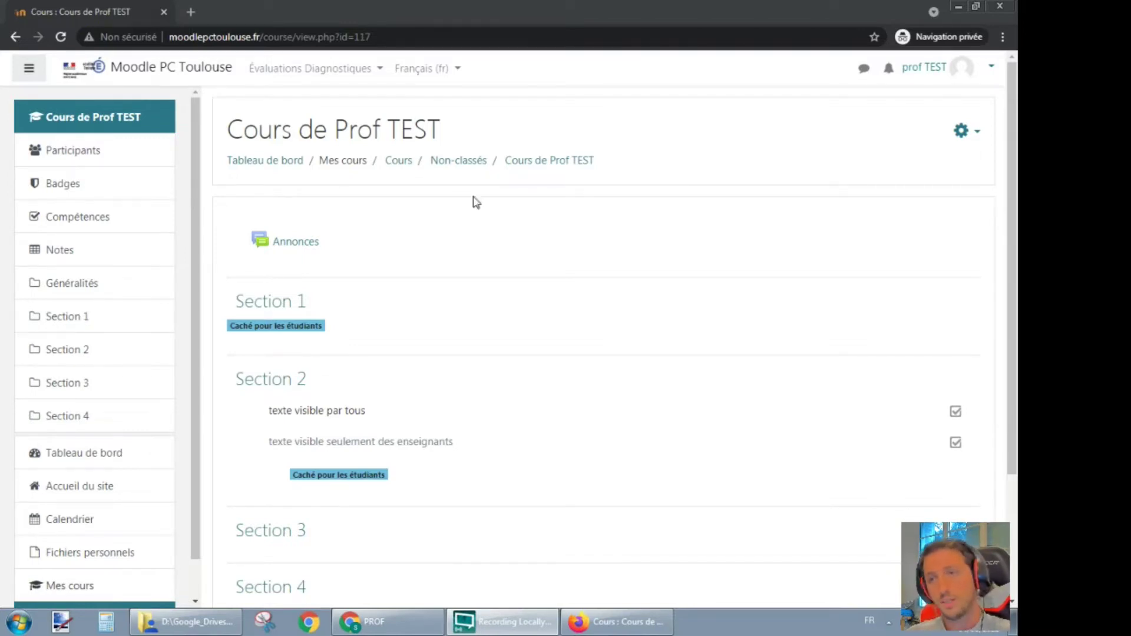
Open the Groupes page for the course's participants and collapse the site navigation
{"action": "left_click", "coordinate": [95, 163]}
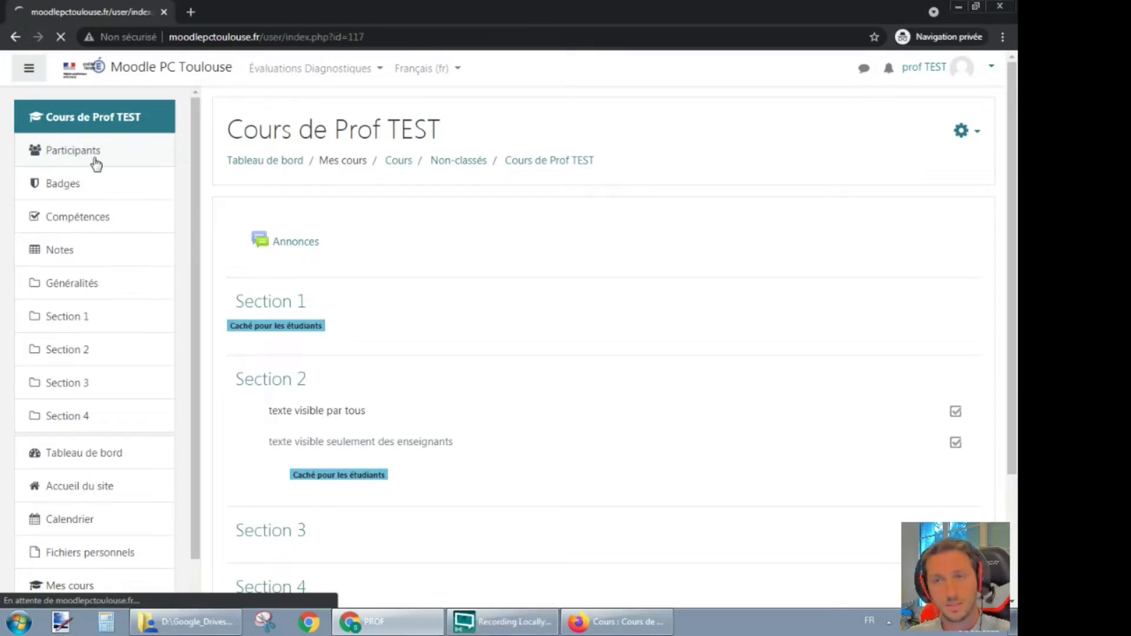
{"action": "left_click", "coordinate": [978, 219]}
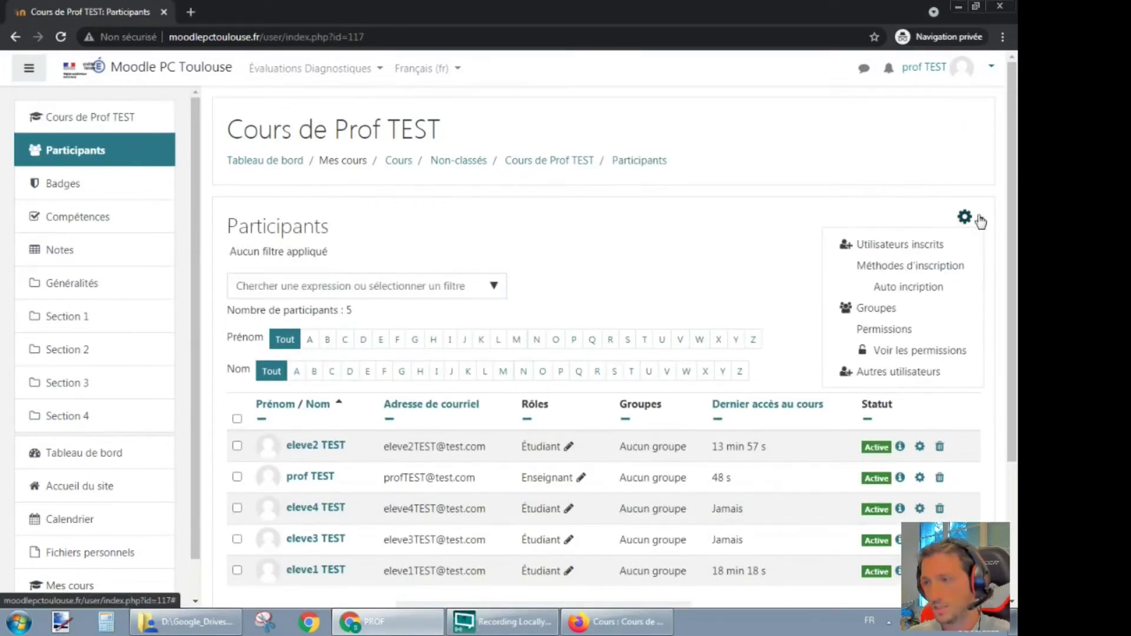
{"action": "left_click", "coordinate": [876, 308]}
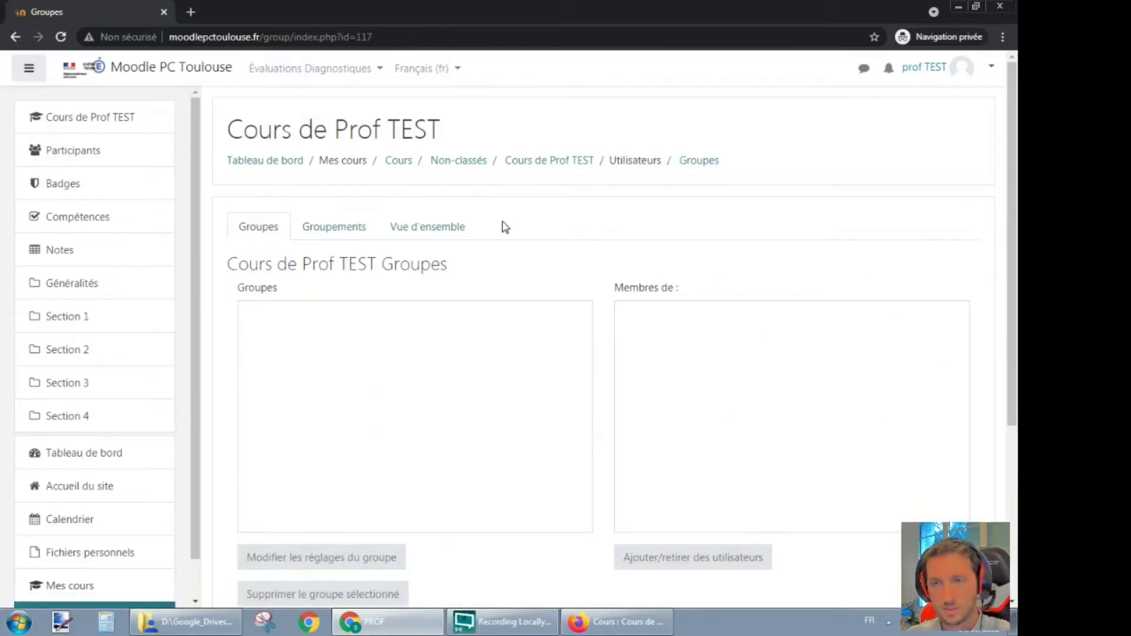
{"action": "left_click", "coordinate": [28, 67]}
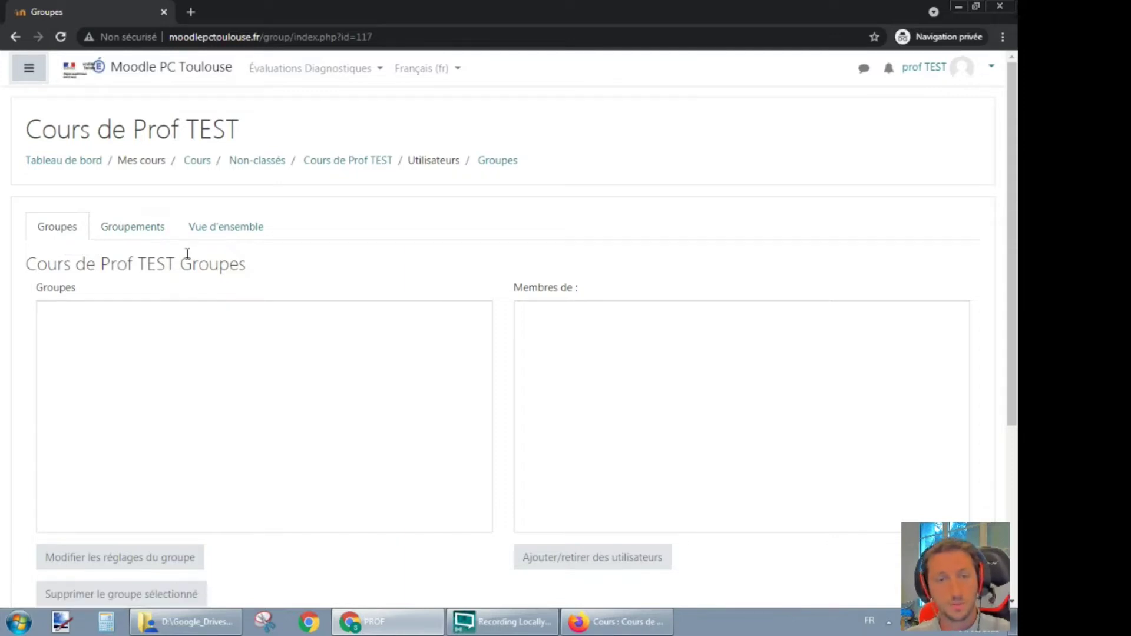
Start creating groups automatically for the course
{"action": "scroll", "coordinate": [187, 253], "scroll_direction": "down", "scroll_amount": 1}
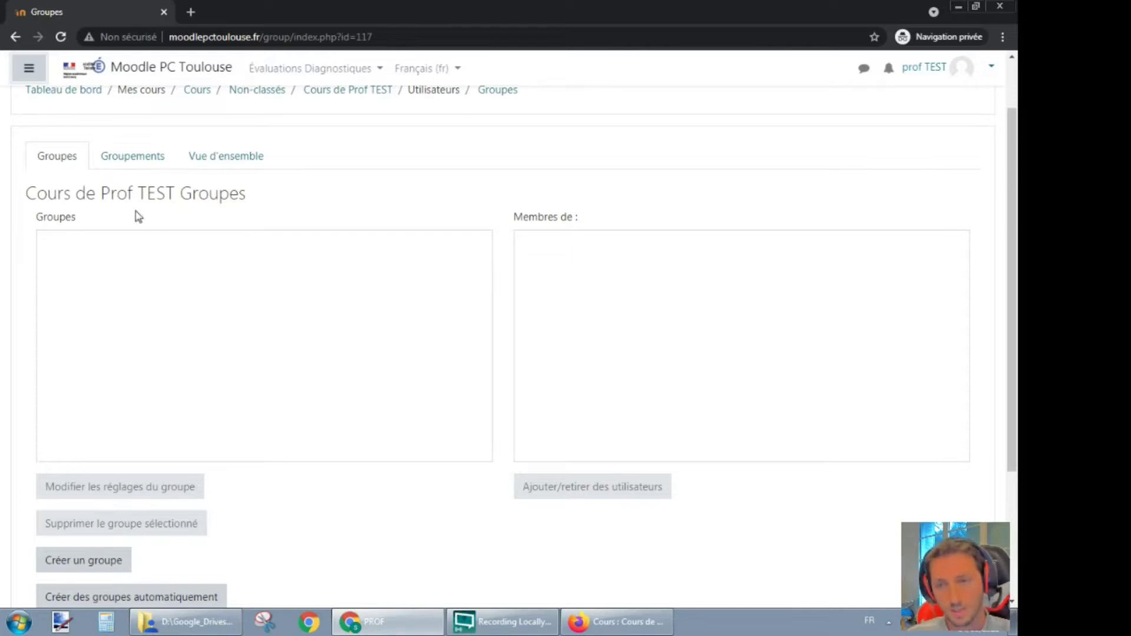
{"action": "scroll", "coordinate": [171, 283], "scroll_direction": "down", "scroll_amount": 1}
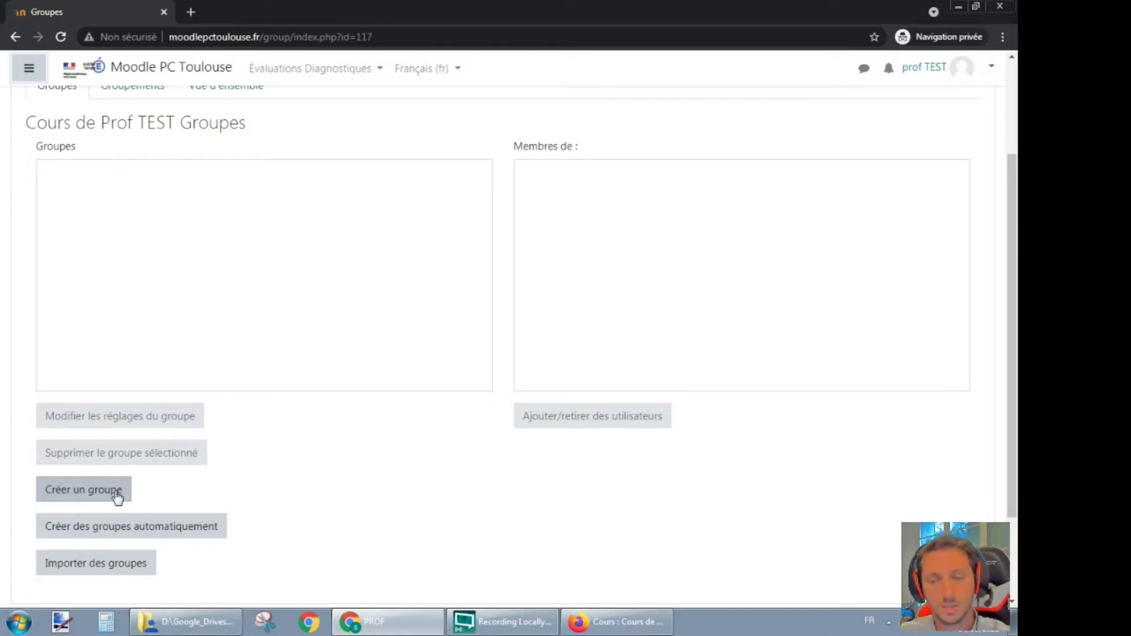
{"action": "scroll", "coordinate": [135, 486], "scroll_direction": "down", "scroll_amount": 1}
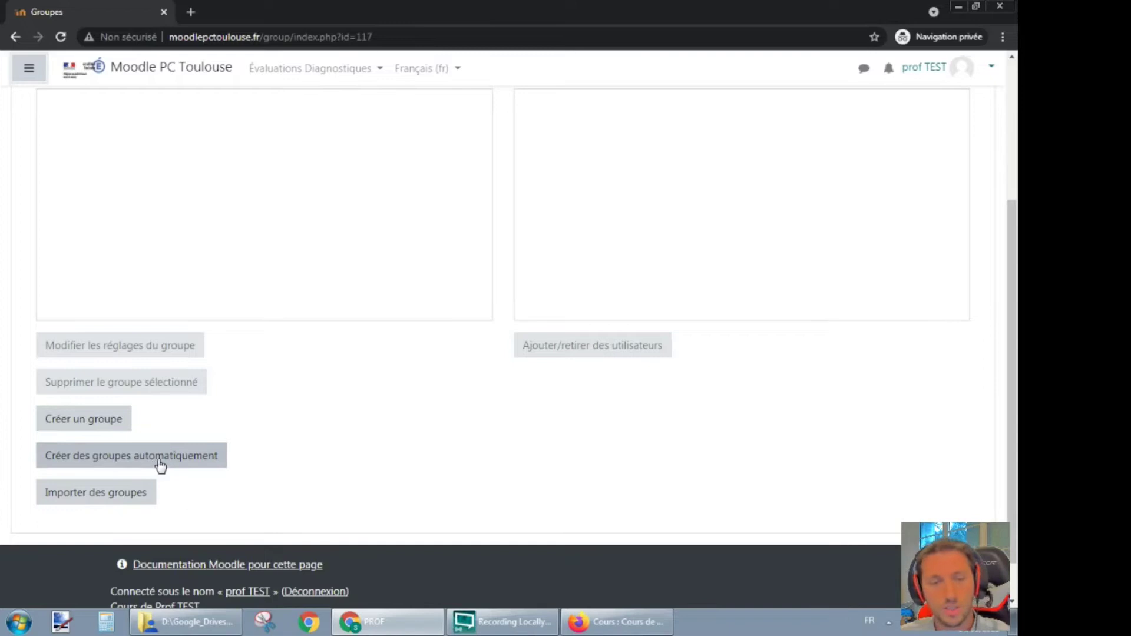
{"action": "left_click", "coordinate": [161, 465]}
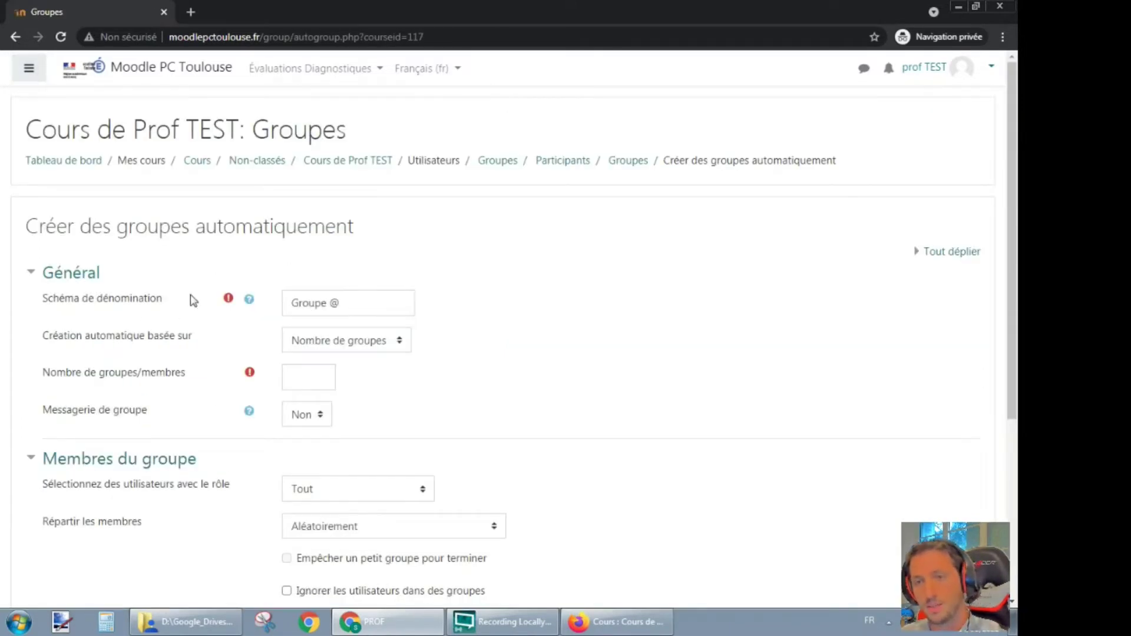
Read the help on the naming scheme to see how the @ and # characters name groups
{"action": "left_click", "coordinate": [250, 302]}
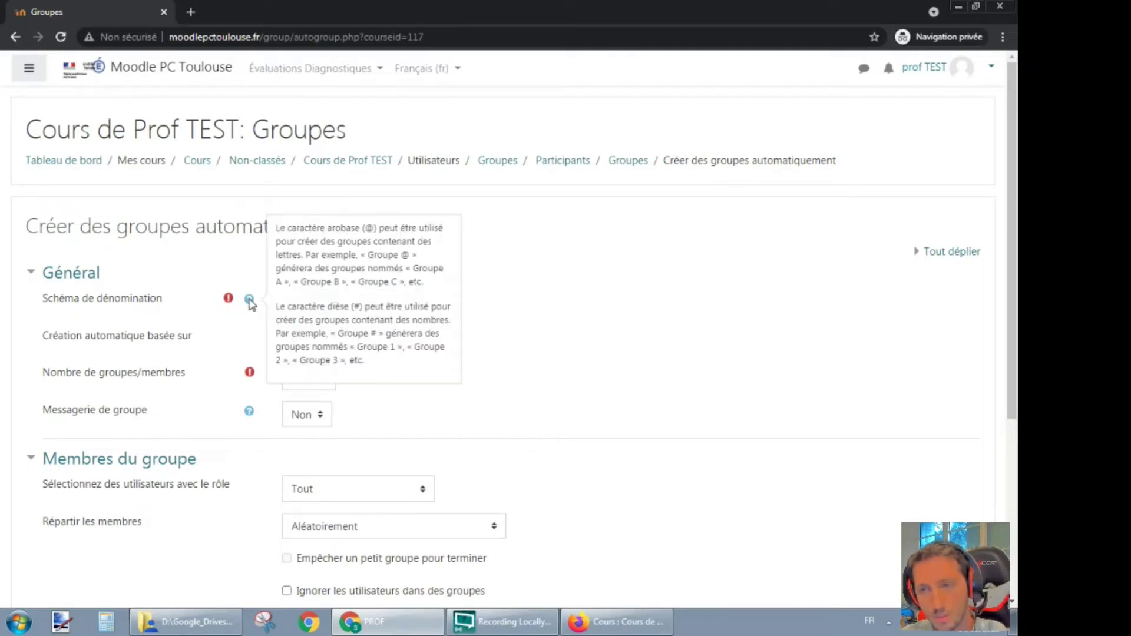
{"action": "left_click", "coordinate": [362, 230]}
{"action": "triple_click", "coordinate": [366, 244]}
{"action": "left_click", "coordinate": [250, 298]}
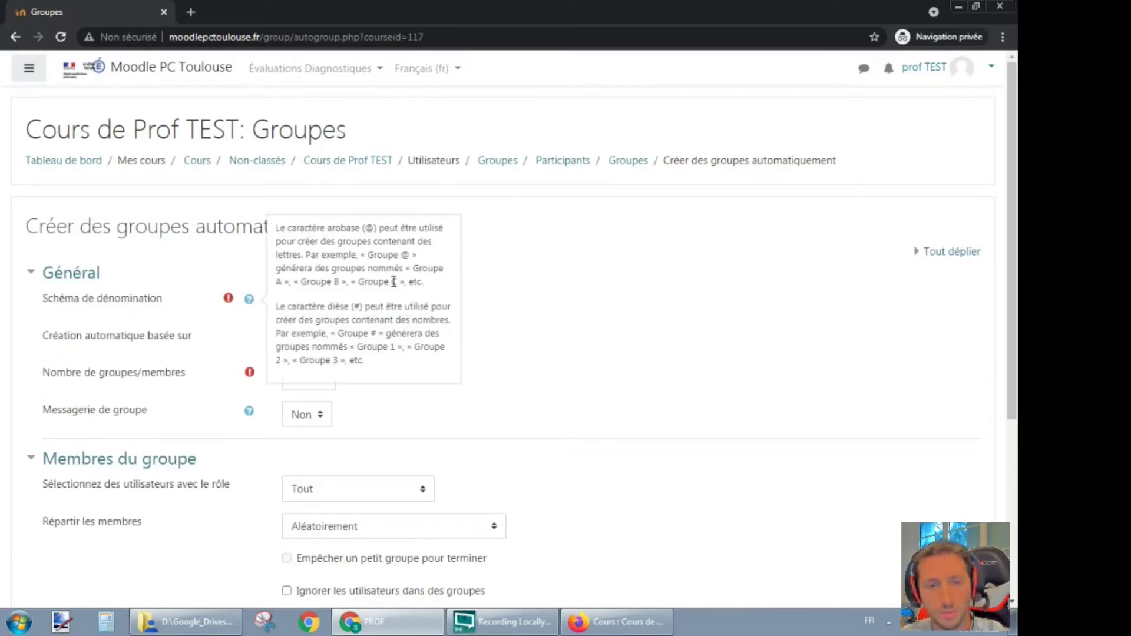
{"action": "left_click", "coordinate": [373, 336]}
{"action": "triple_click", "coordinate": [379, 308]}
{"action": "left_click", "coordinate": [379, 308]}
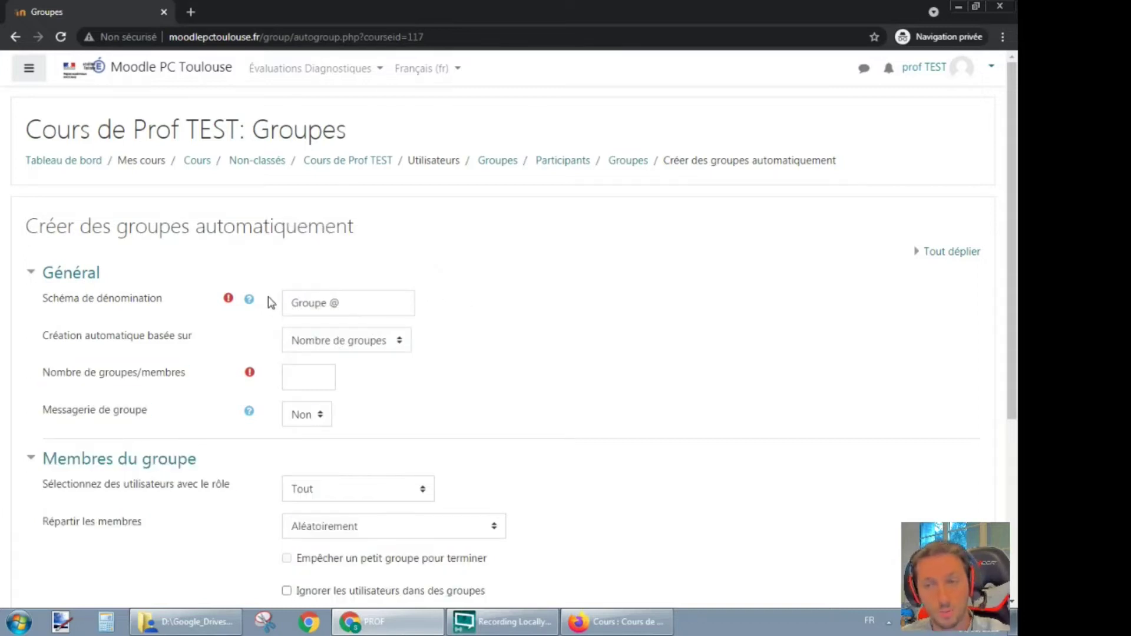
Set the group naming scheme to "Activité 1 - Groupe @"
{"action": "left_click", "coordinate": [294, 302]}
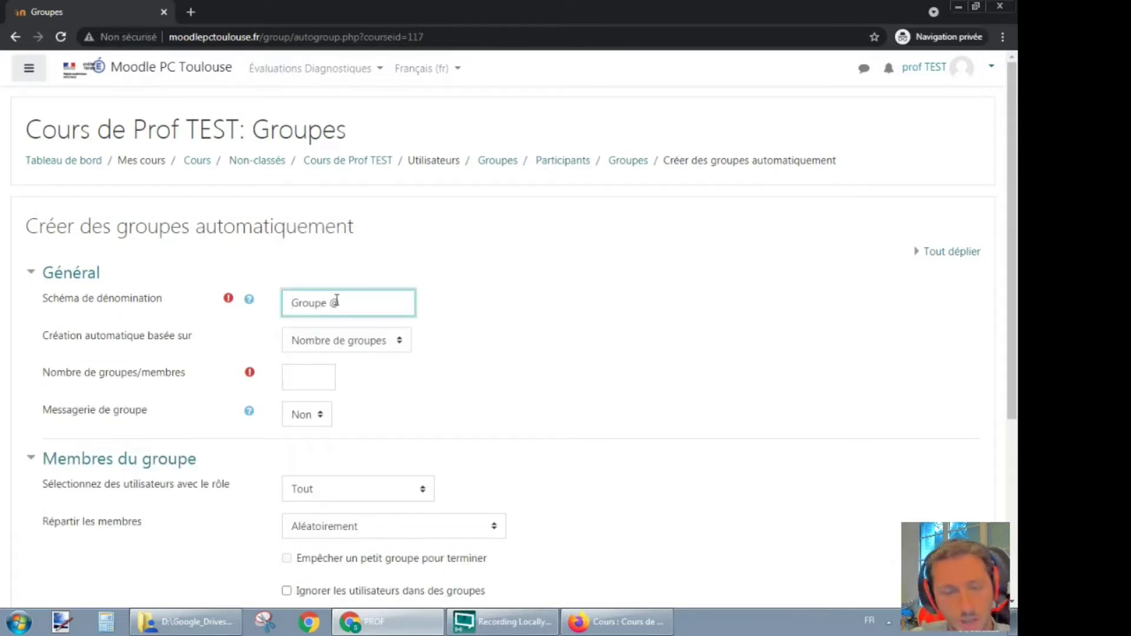
{"action": "type", "text": "Activité "}
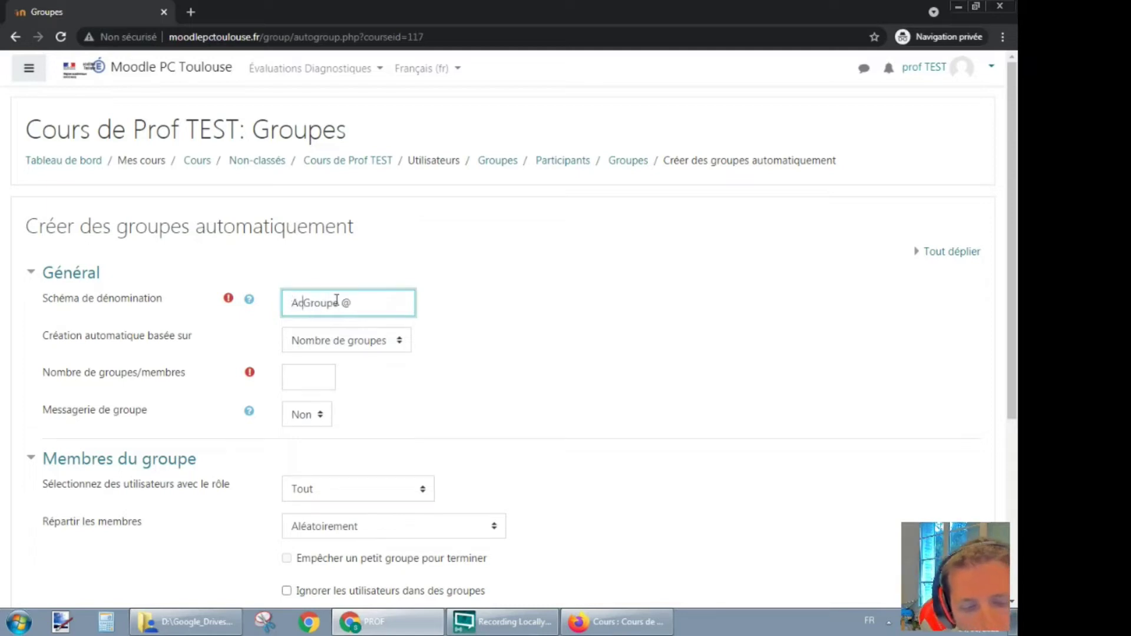
{"action": "type", "text": "1-"}
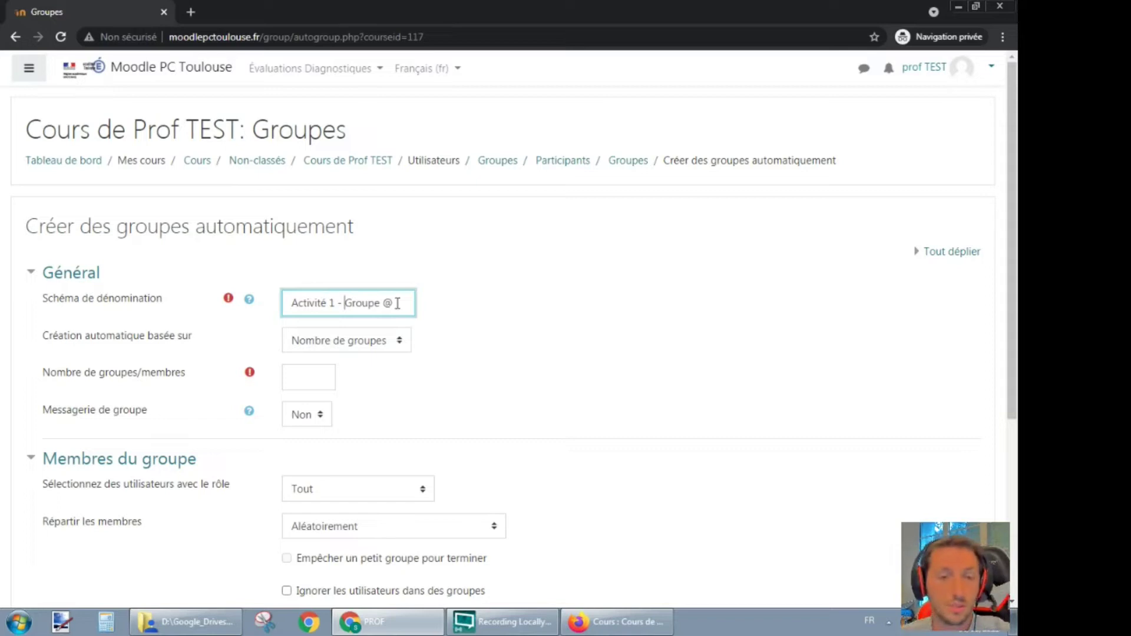
Base the automatic creation on "Nombre de groupes" and set the number of groups to 3
{"action": "left_click", "coordinate": [395, 343]}
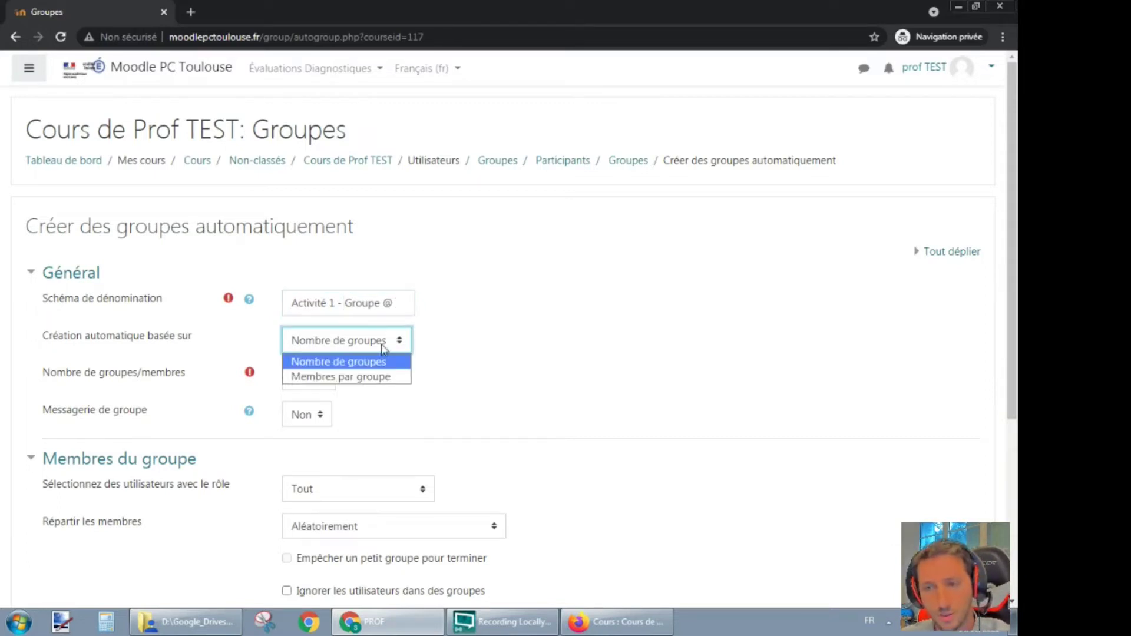
{"action": "left_click", "coordinate": [353, 362]}
{"action": "left_click", "coordinate": [321, 377]}
{"action": "type", "text": "3"}
{"action": "left_click", "coordinate": [433, 379]}
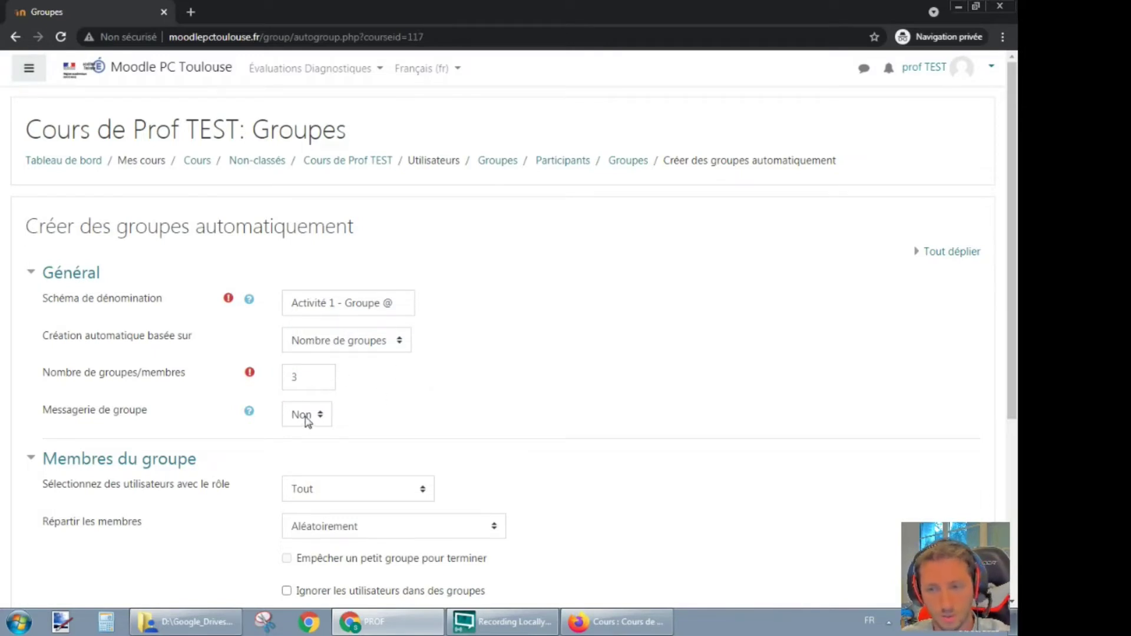
Set the distribution of group members to "Pas d'attribution"
{"action": "scroll", "coordinate": [467, 323], "scroll_direction": "down", "scroll_amount": 3}
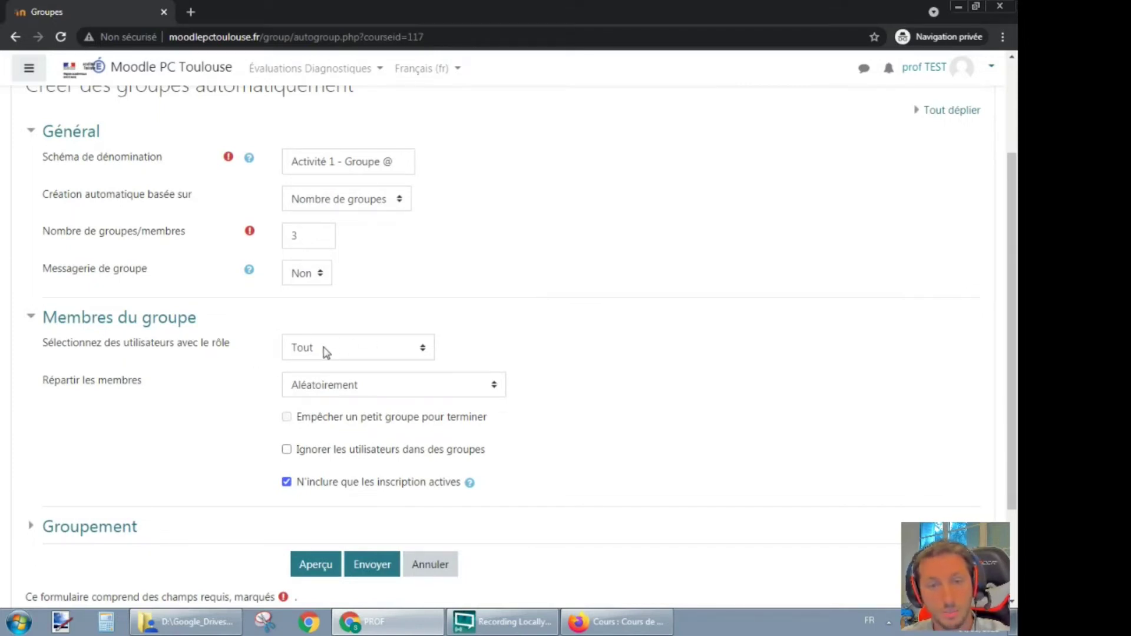
{"action": "scroll", "coordinate": [327, 351], "scroll_direction": "down", "scroll_amount": 1}
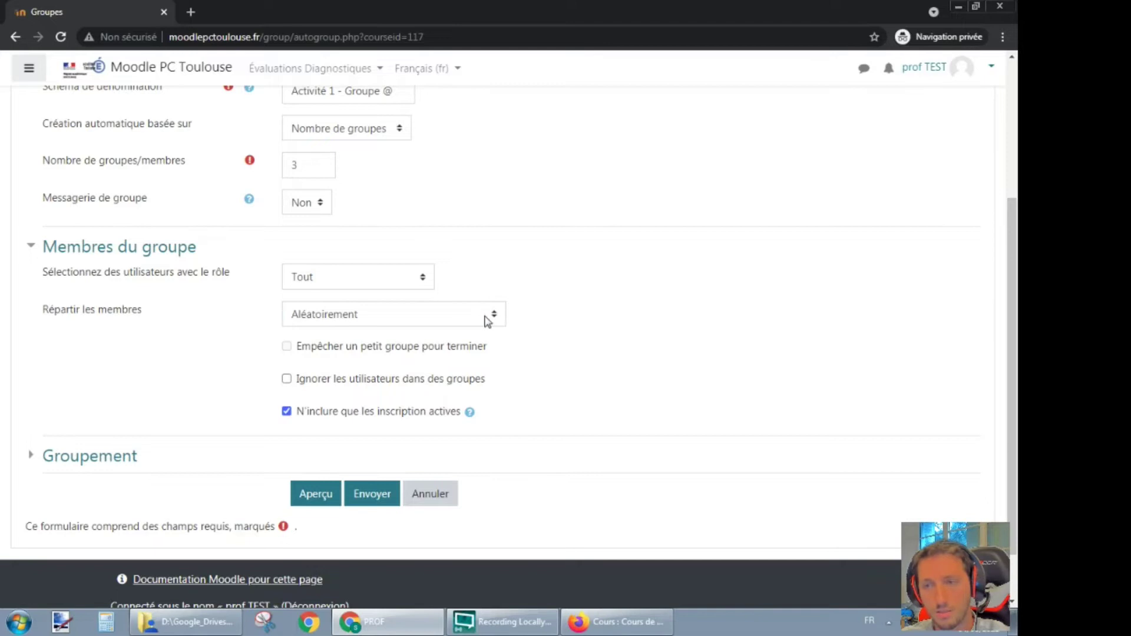
{"action": "left_click", "coordinate": [487, 321]}
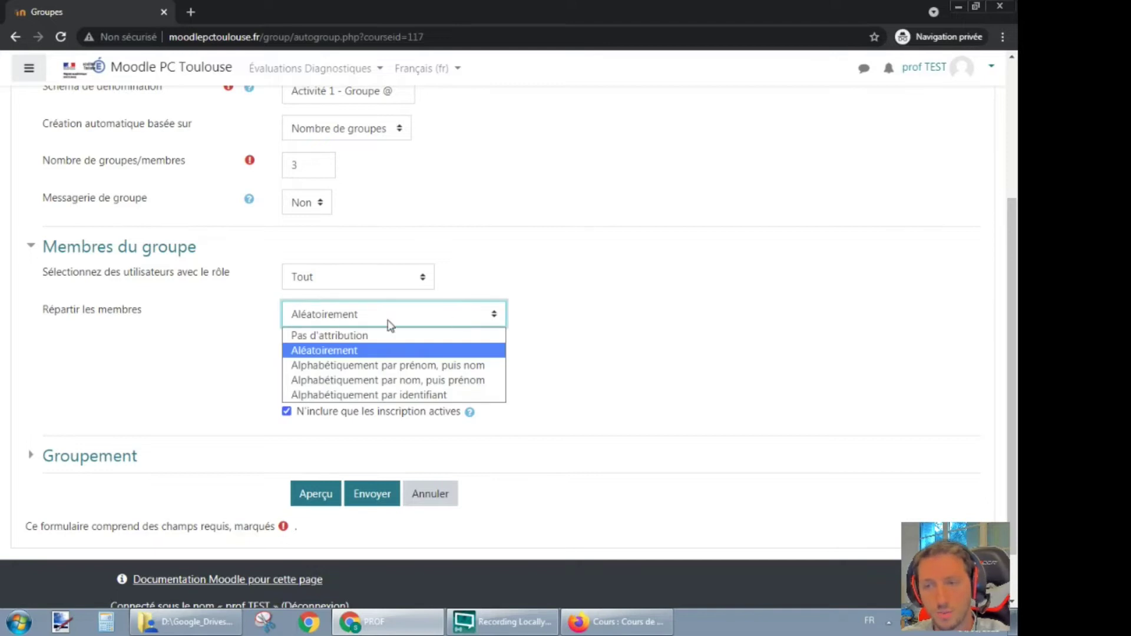
{"action": "left_click", "coordinate": [347, 341]}
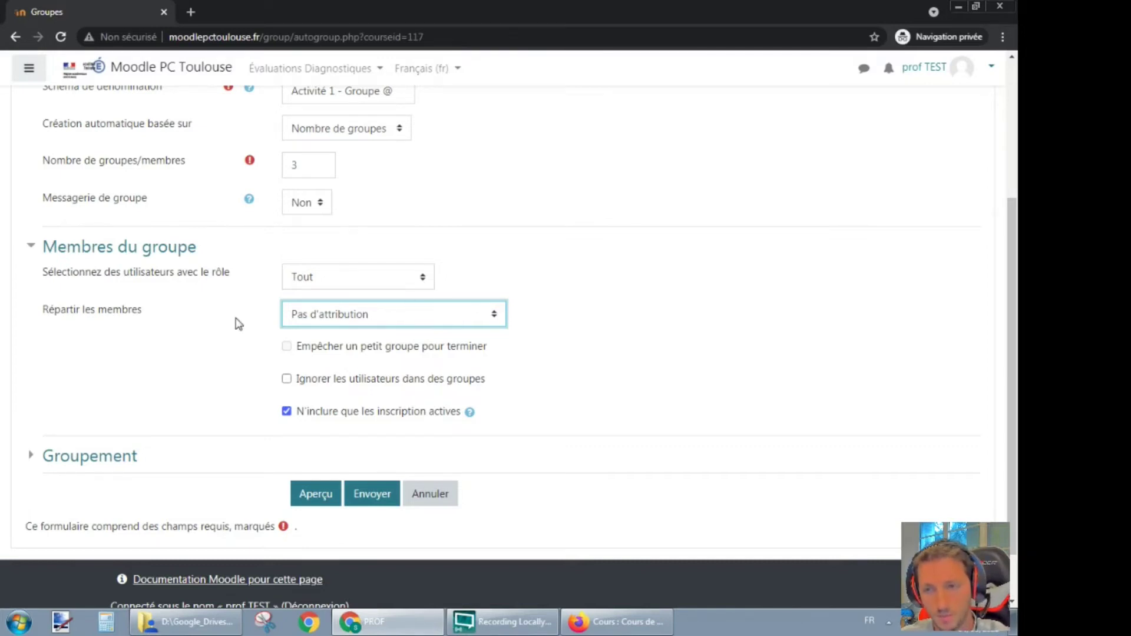
Assign the groups to a new grouping named "Activité 1", copying that text from the naming scheme
{"action": "scroll", "coordinate": [97, 391], "scroll_direction": "down", "scroll_amount": 1}
{"action": "left_click", "coordinate": [136, 392]}
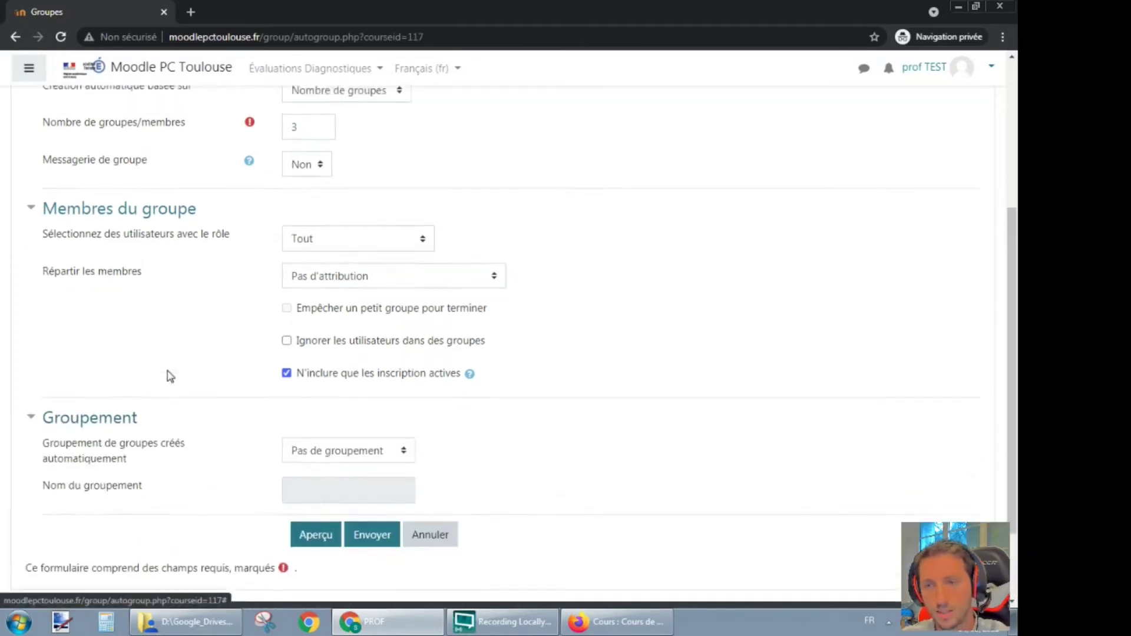
{"action": "scroll", "coordinate": [297, 230], "scroll_direction": "up", "scroll_amount": 4}
{"action": "left_click_drag", "start_coordinate": [335, 303], "coordinate": [274, 302]}
{"action": "key", "text": "ctrl+c"}
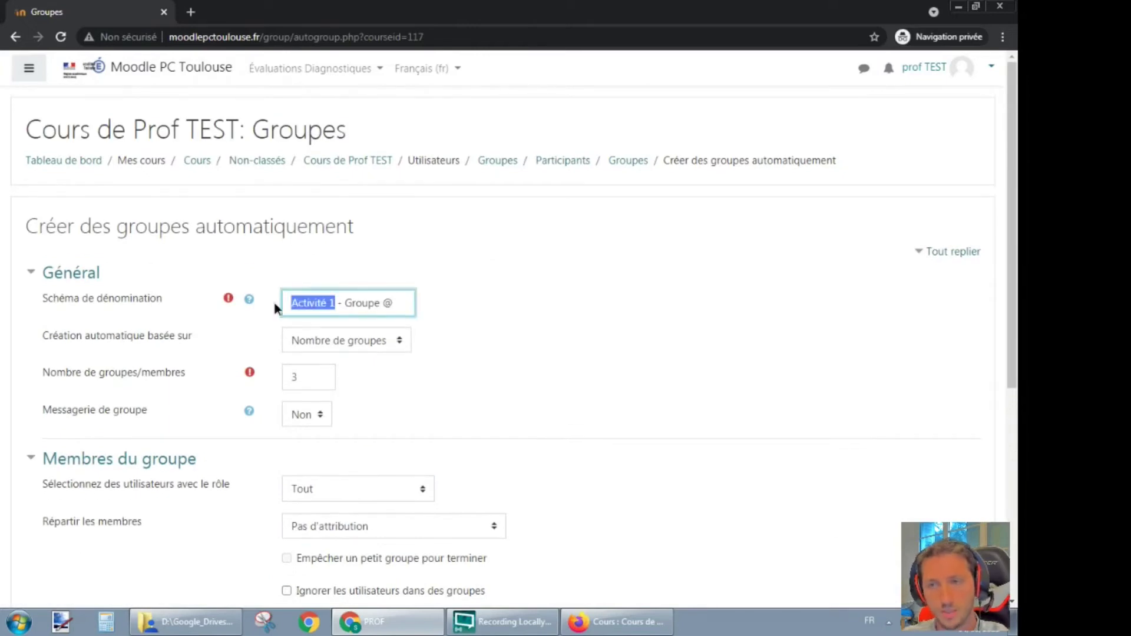
{"action": "left_click", "coordinate": [543, 317]}
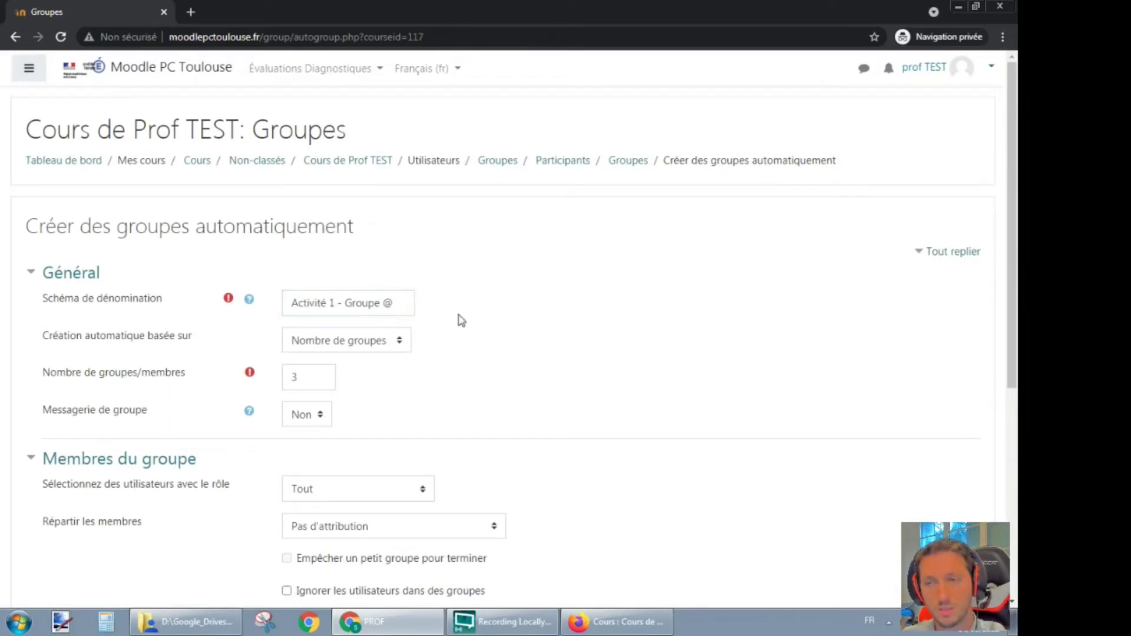
{"action": "scroll", "coordinate": [303, 353], "scroll_direction": "down", "scroll_amount": 6}
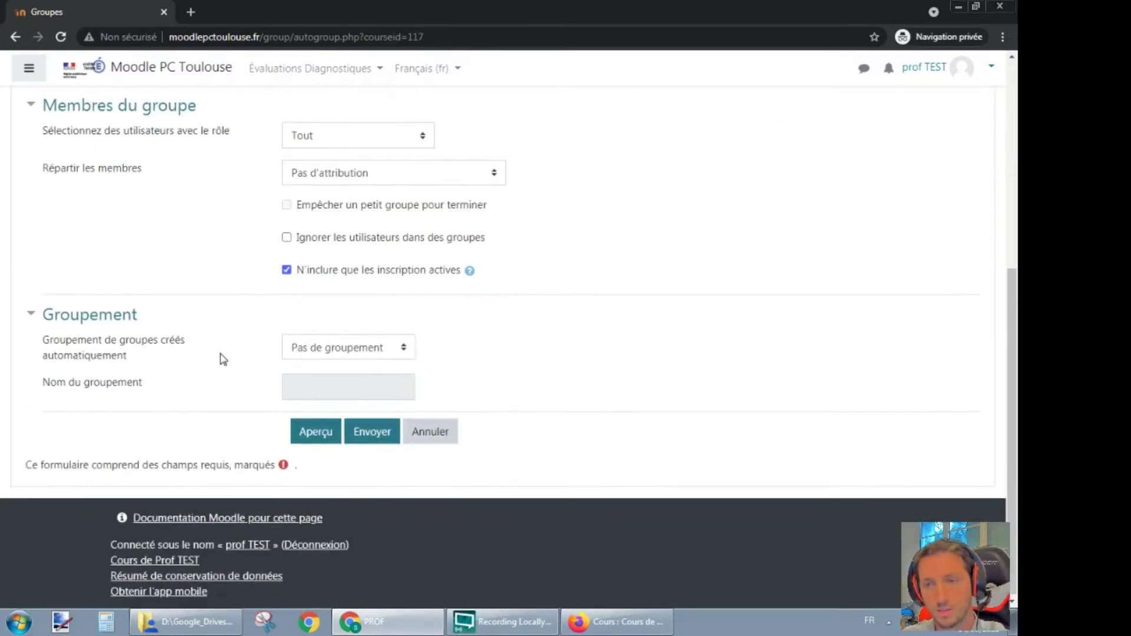
{"action": "left_click", "coordinate": [331, 352]}
{"action": "left_click", "coordinate": [338, 383]}
{"action": "left_click", "coordinate": [340, 383]}
{"action": "key", "text": "ctrl+v"}
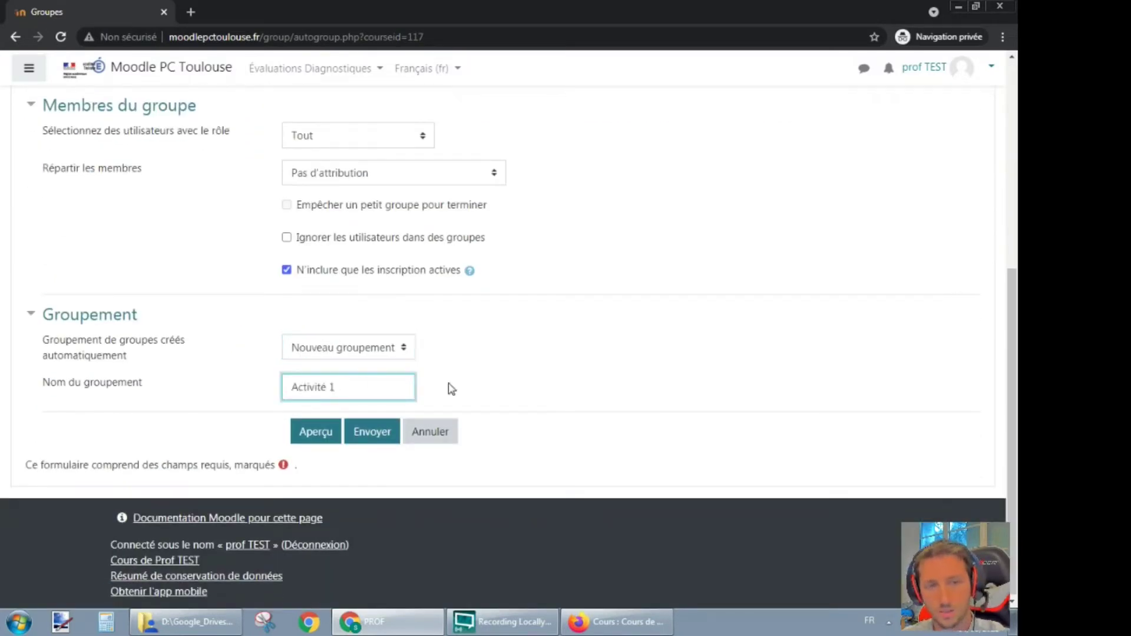
Preview the automatically generated groups and submit the form to create them
{"action": "left_click", "coordinate": [316, 436]}
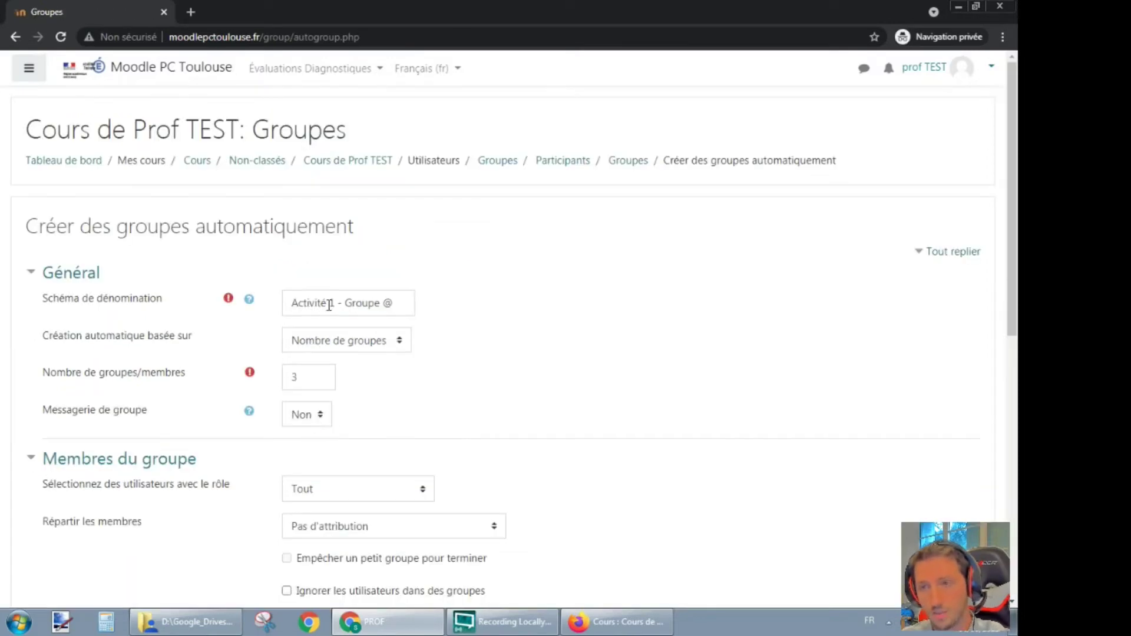
{"action": "scroll", "coordinate": [253, 346], "scroll_direction": "down", "scroll_amount": 9}
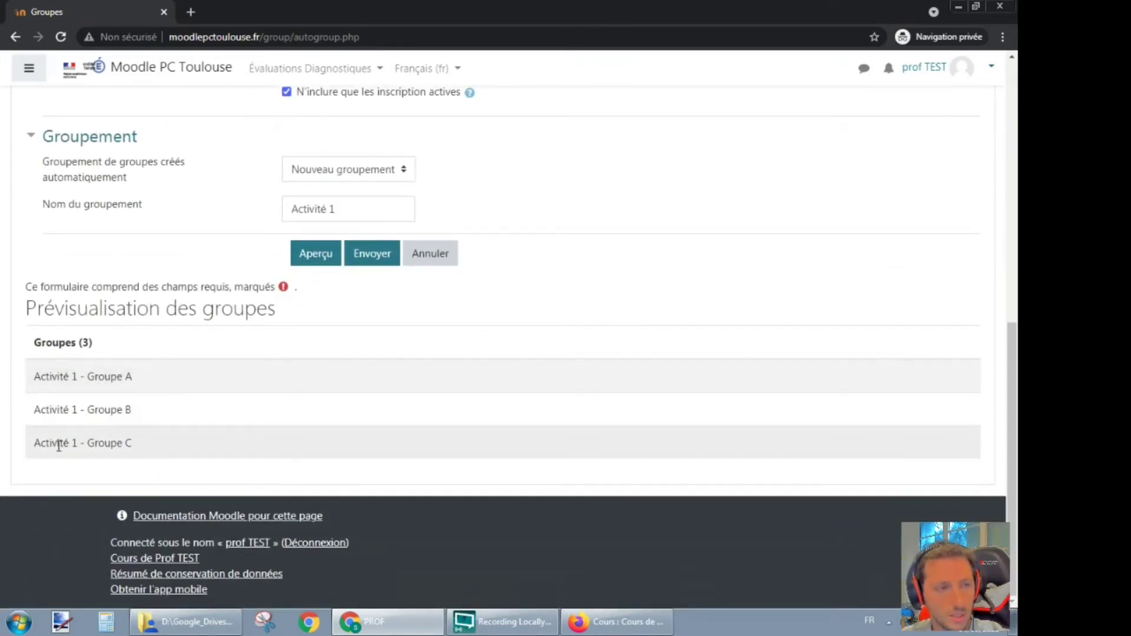
{"action": "left_click", "coordinate": [379, 261]}
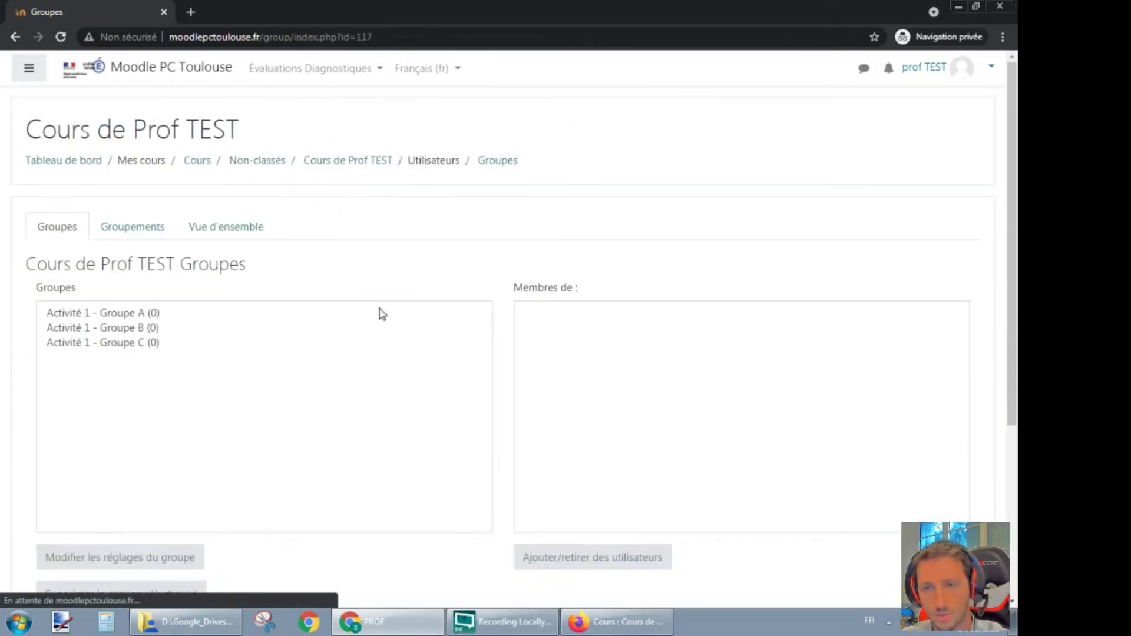
Check the members of each Activité 1 group and view the course's groupings
{"action": "left_click", "coordinate": [154, 317]}
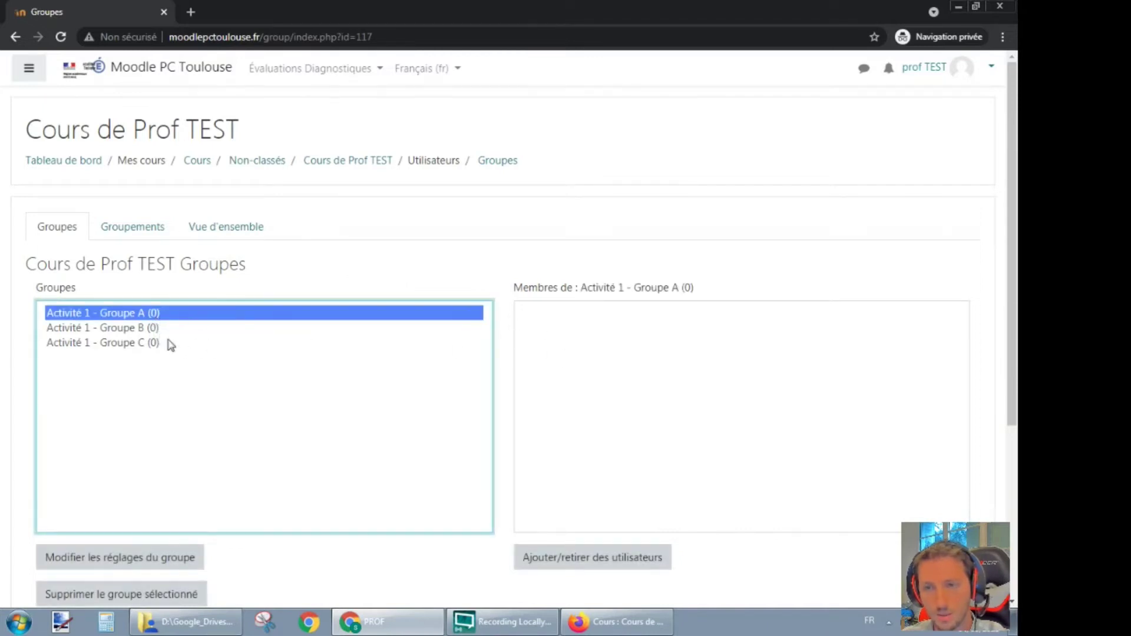
{"action": "left_click", "coordinate": [149, 333]}
{"action": "left_click", "coordinate": [149, 344]}
{"action": "left_click", "coordinate": [152, 313]}
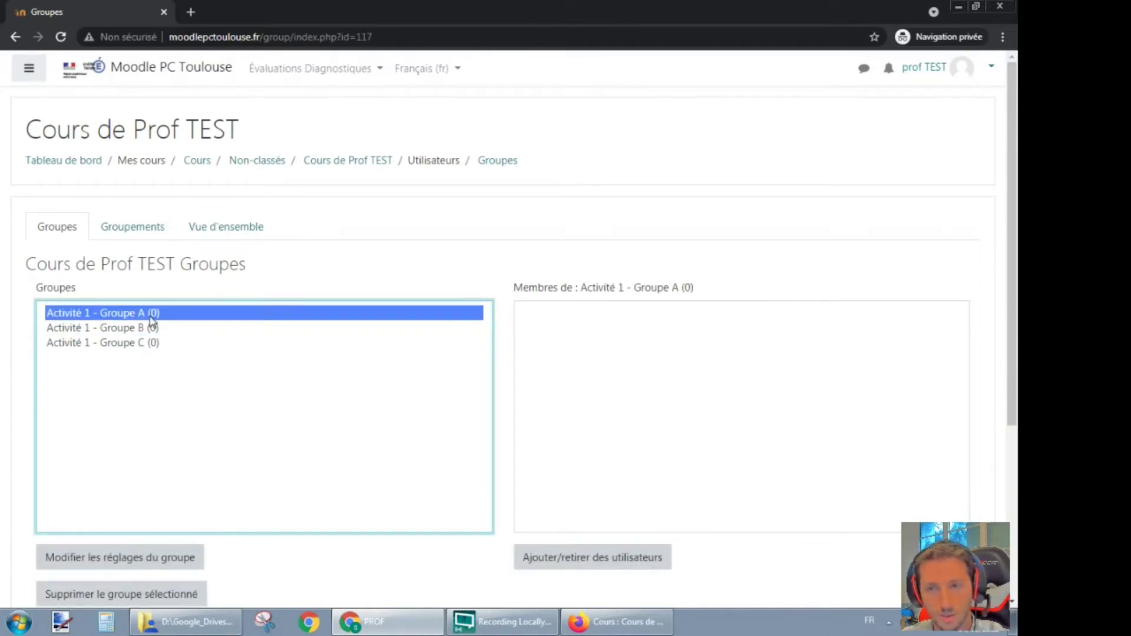
{"action": "left_click", "coordinate": [140, 236]}
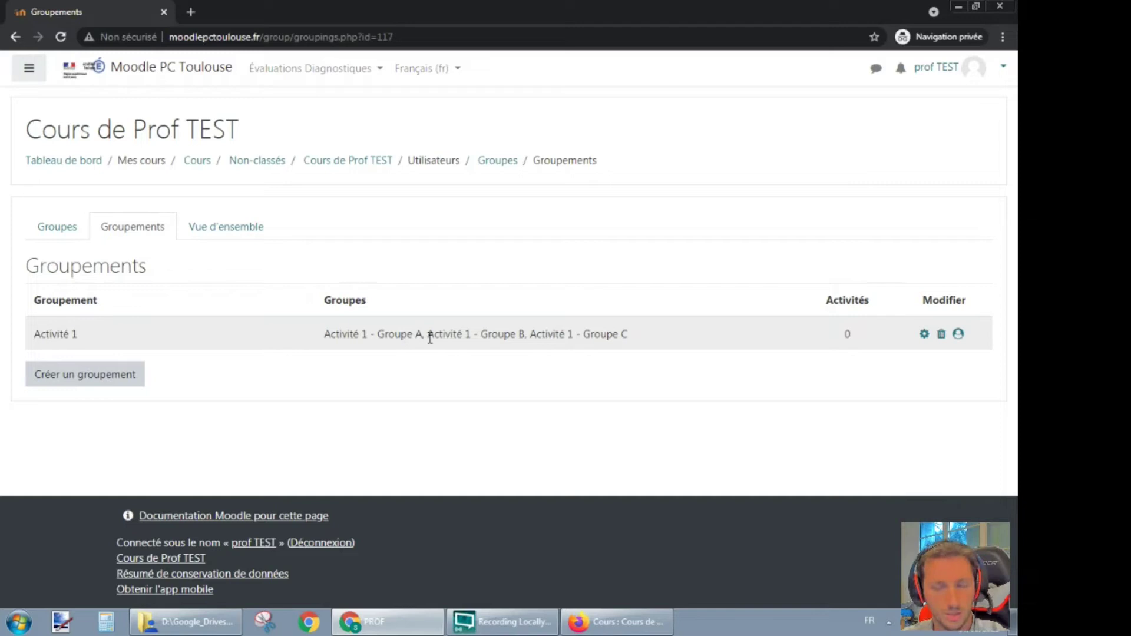
Add the first listed student to the group "Activité 1 - Groupe A"
{"action": "left_click", "coordinate": [57, 230]}
{"action": "scroll", "coordinate": [189, 277], "scroll_direction": "down", "scroll_amount": 1}
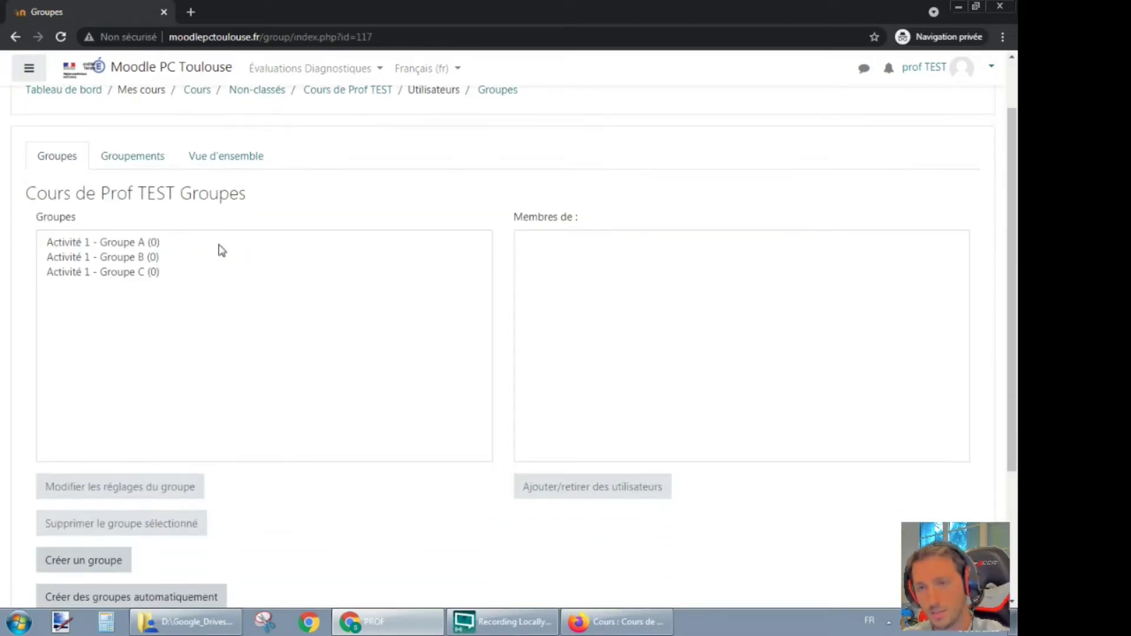
{"action": "left_click", "coordinate": [122, 244]}
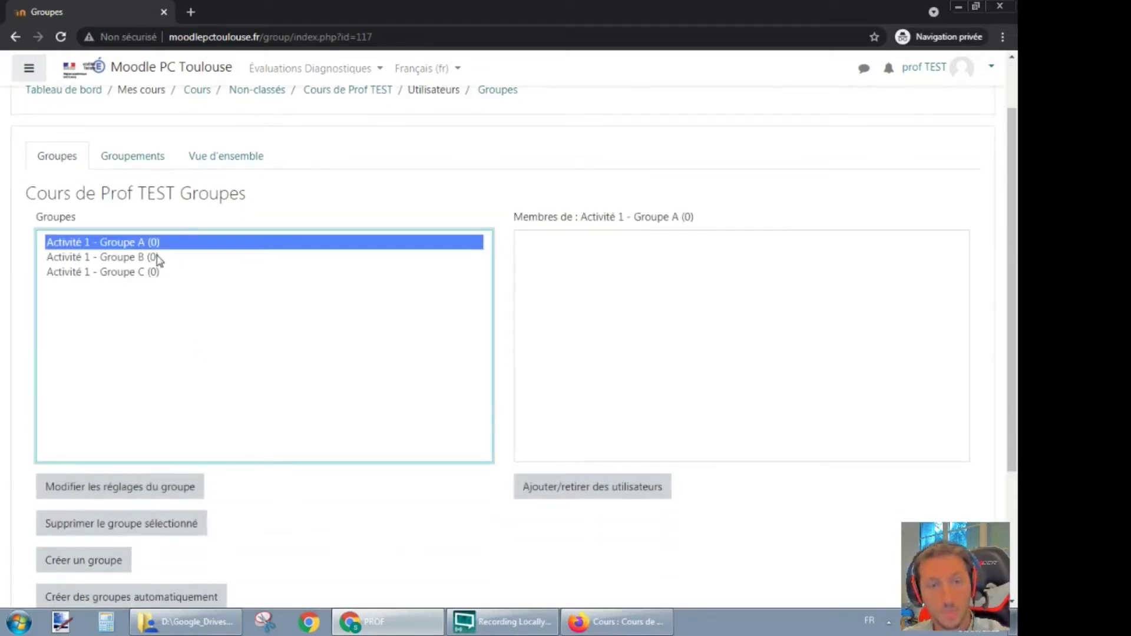
{"action": "left_click", "coordinate": [628, 493]}
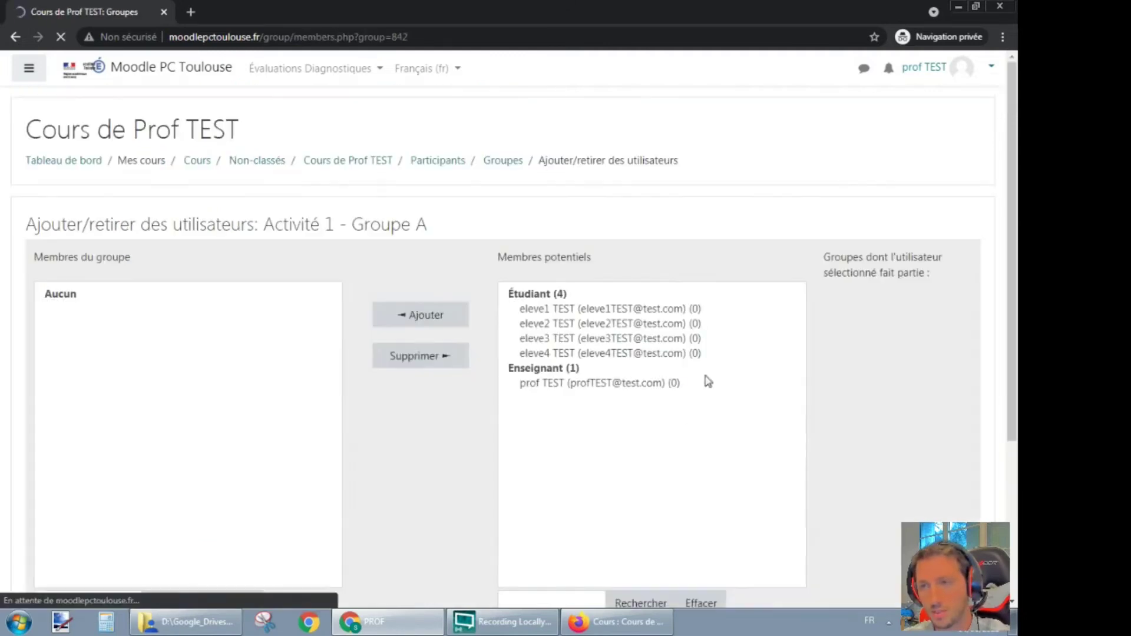
{"action": "left_click", "coordinate": [624, 311]}
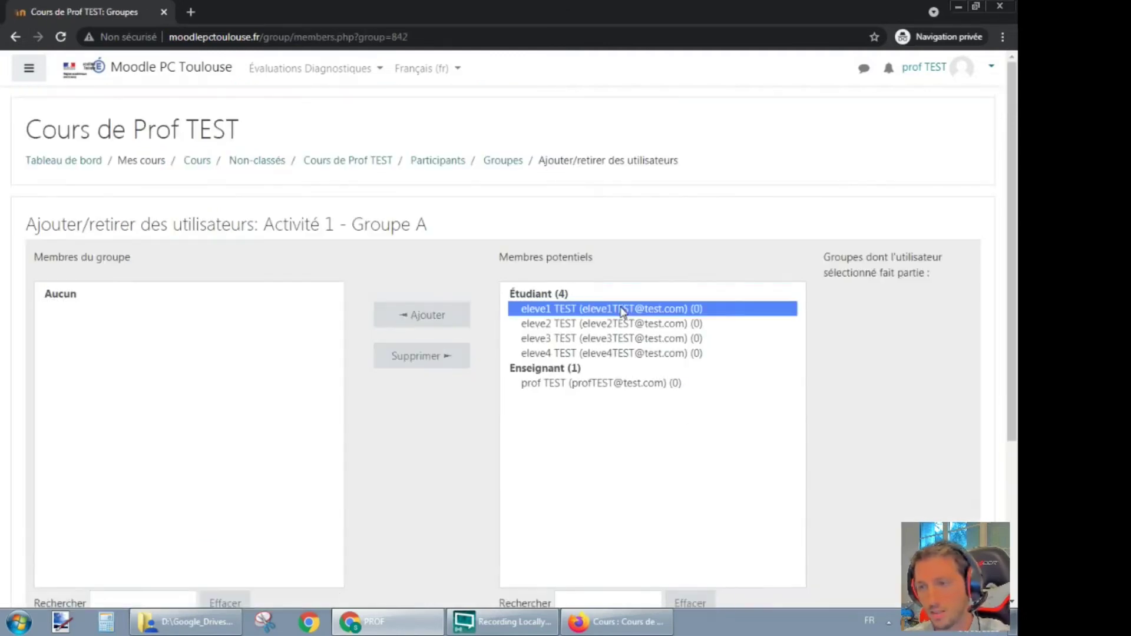
{"action": "left_click", "coordinate": [431, 318]}
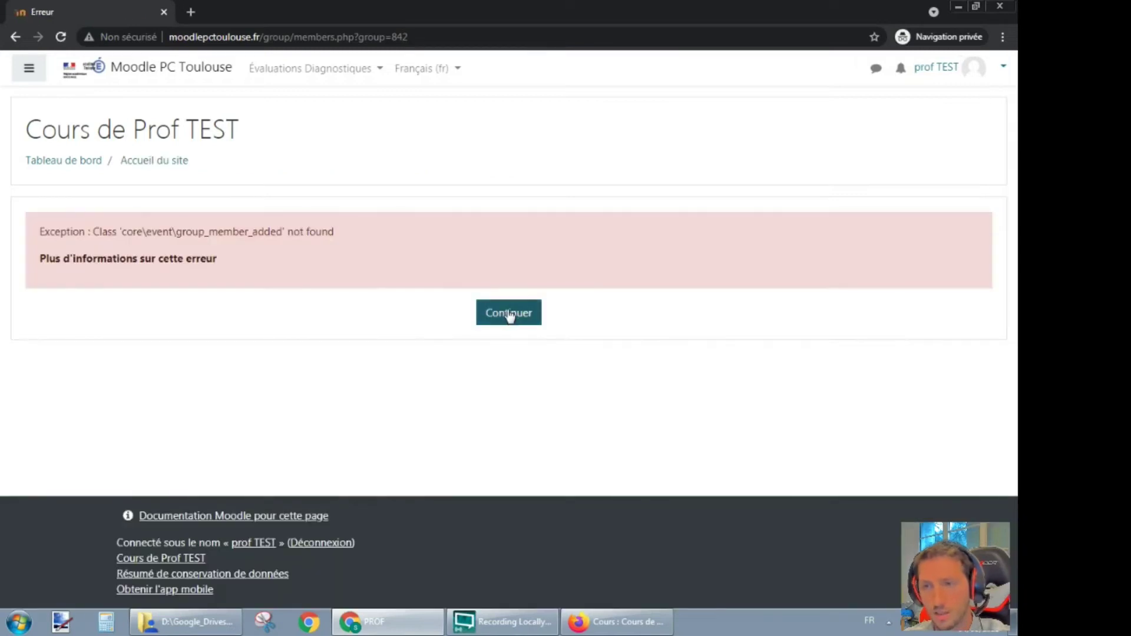
Return to the membership page of "Activité 1 - Groupe A" and add the second listed student
{"action": "left_click", "coordinate": [15, 36]}
{"action": "left_click", "coordinate": [616, 324]}
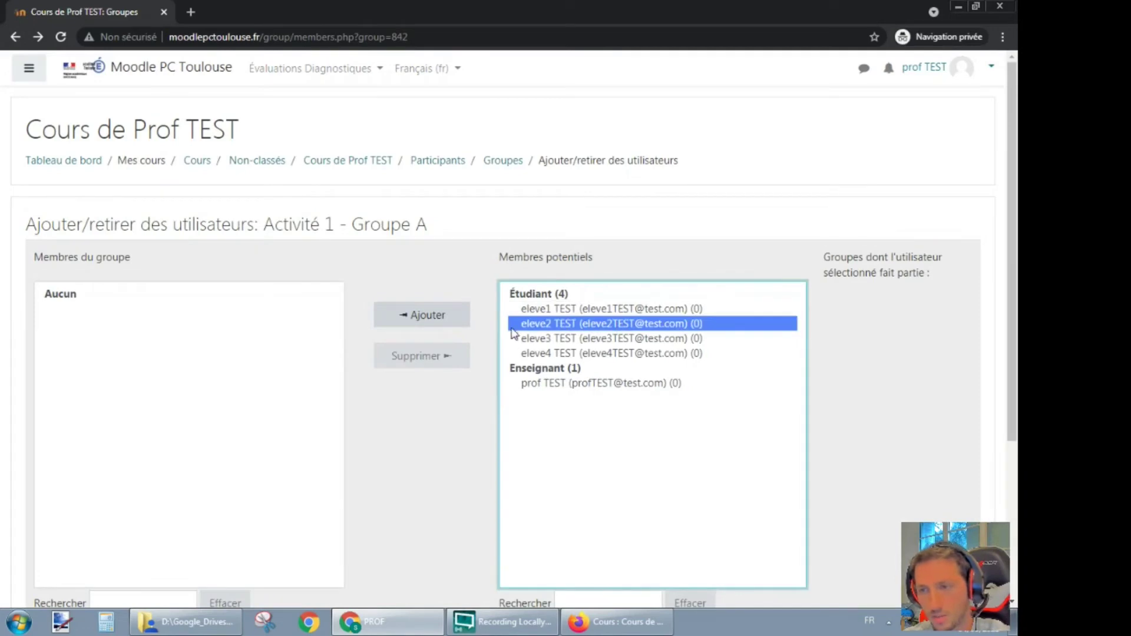
{"action": "left_click", "coordinate": [422, 323]}
{"action": "left_click", "coordinate": [488, 315]}
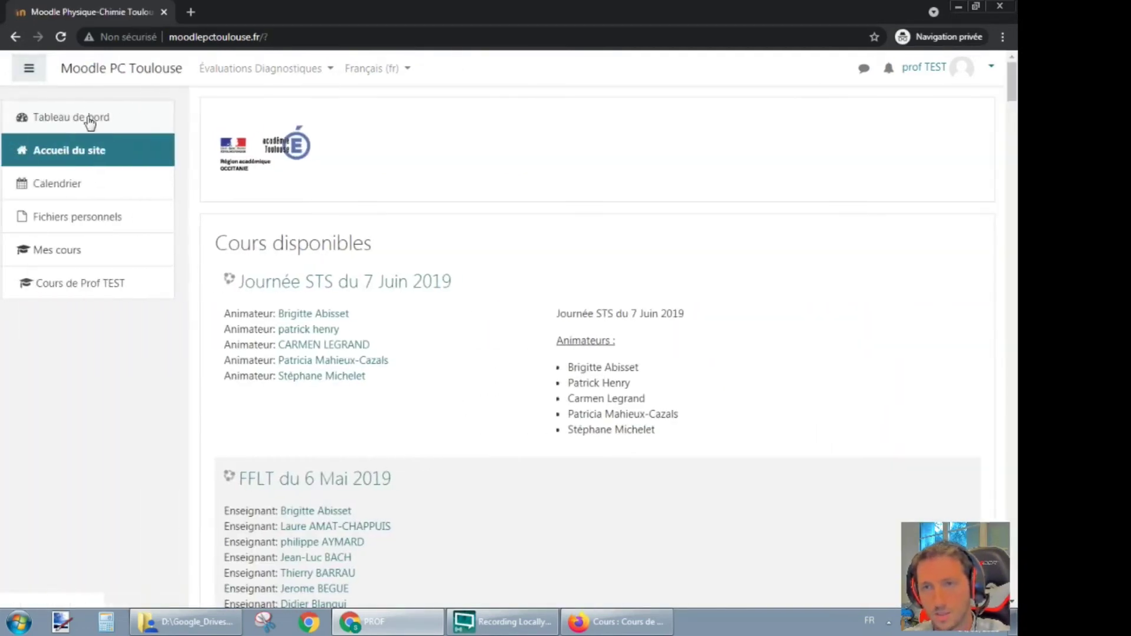
Reopen the groups of Cours de Prof TEST and check the members of "Activité 1 - Groupe A"
{"action": "left_click", "coordinate": [101, 290]}
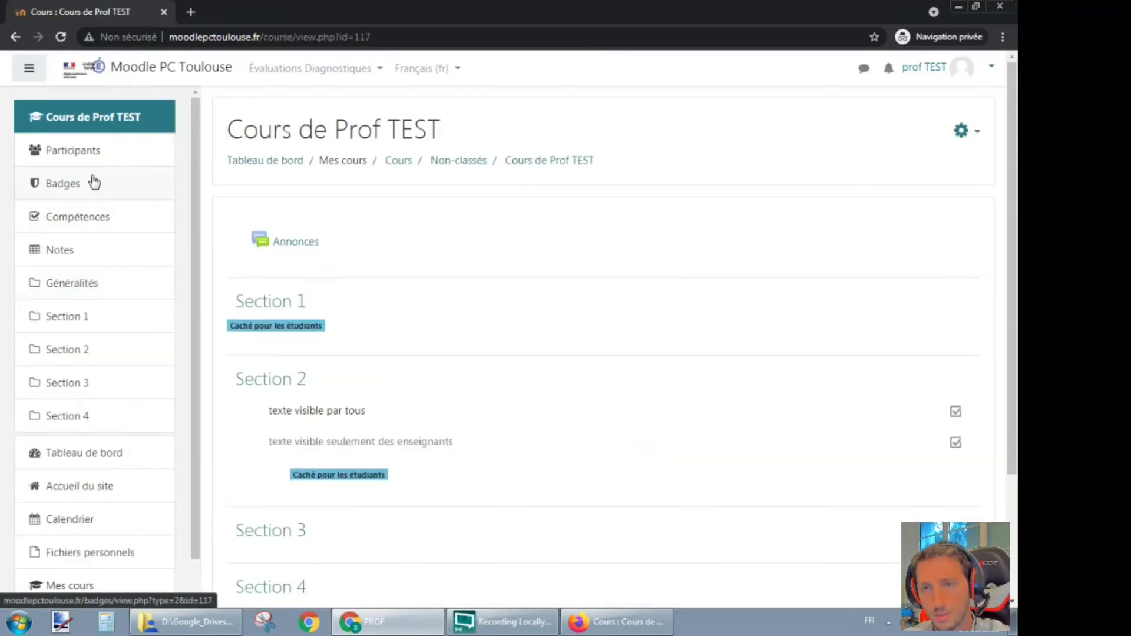
{"action": "left_click", "coordinate": [105, 161]}
{"action": "left_click", "coordinate": [965, 217]}
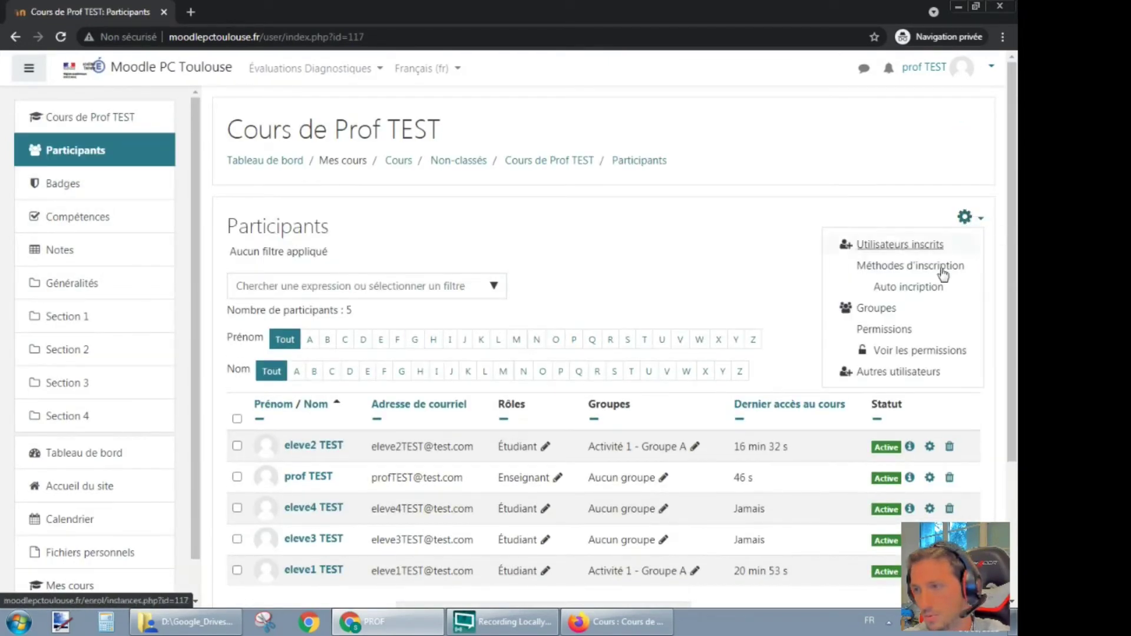
{"action": "left_click", "coordinate": [871, 306]}
{"action": "scroll", "coordinate": [512, 270], "scroll_direction": "down", "scroll_amount": 1}
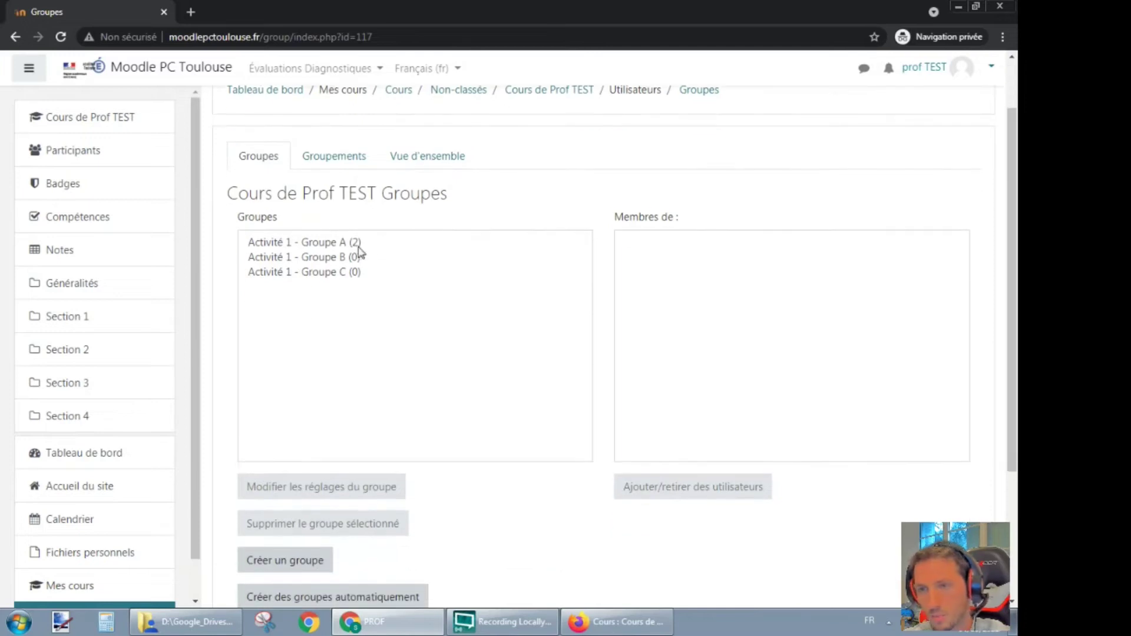
{"action": "left_click", "coordinate": [355, 246]}
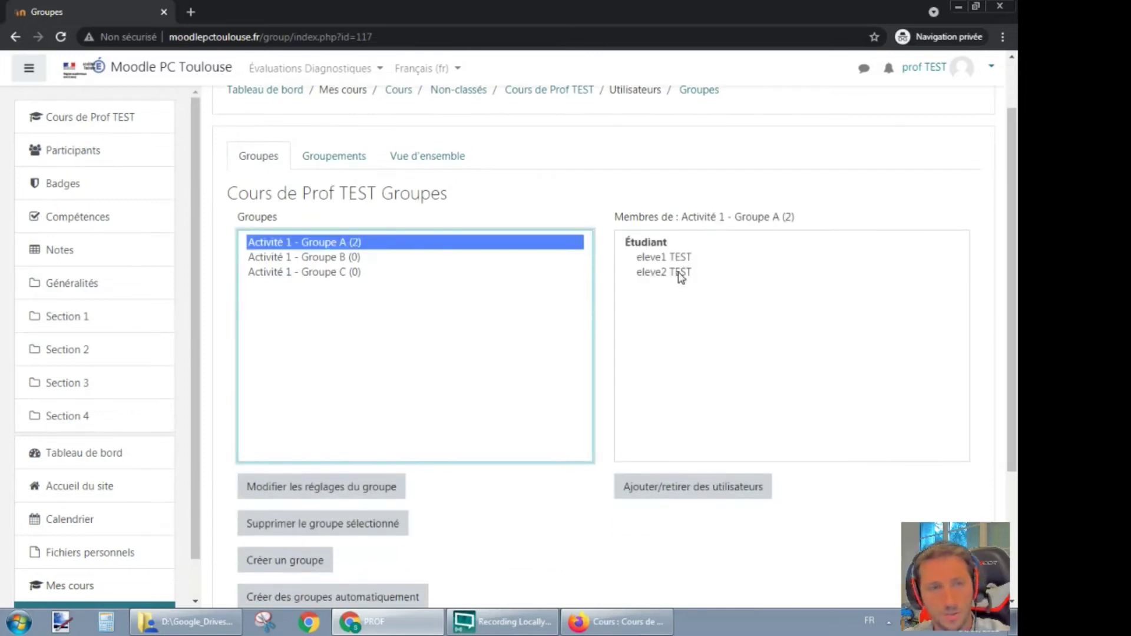
Add the third listed student to the group "Activité 1 - Groupe B"
{"action": "left_click", "coordinate": [347, 257]}
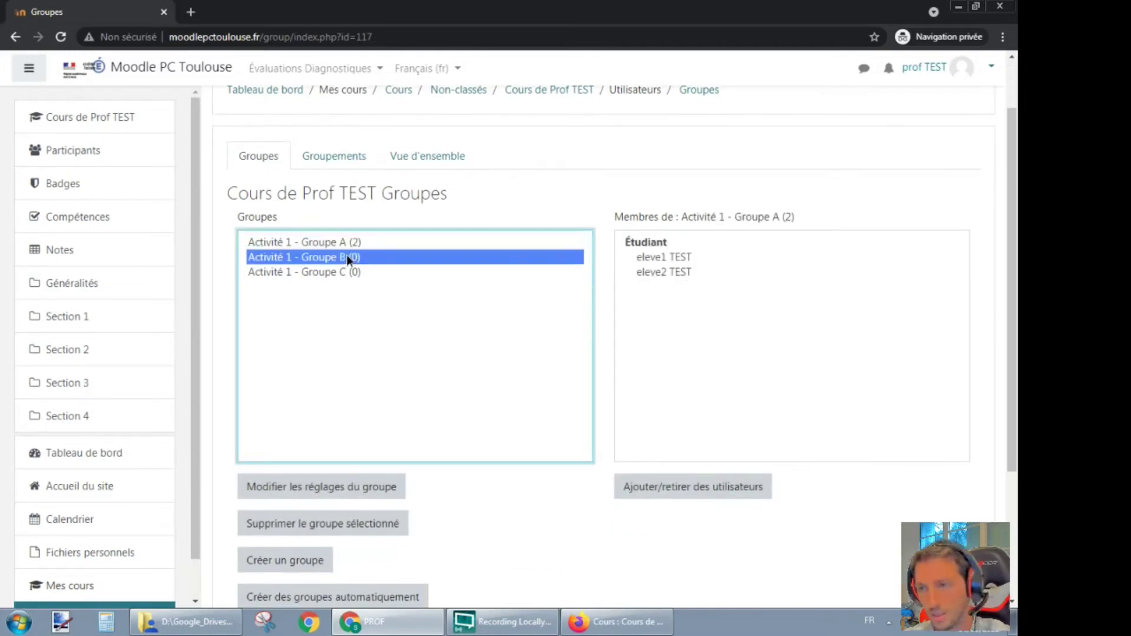
{"action": "left_click", "coordinate": [688, 489]}
{"action": "left_click", "coordinate": [687, 340]}
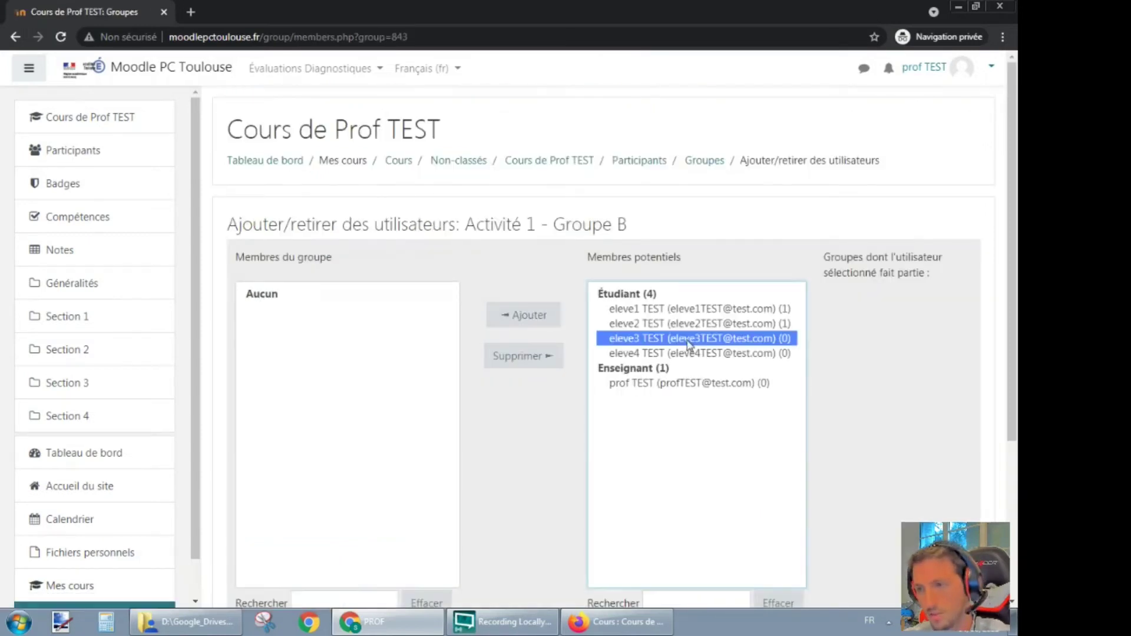
{"action": "left_click", "coordinate": [542, 326]}
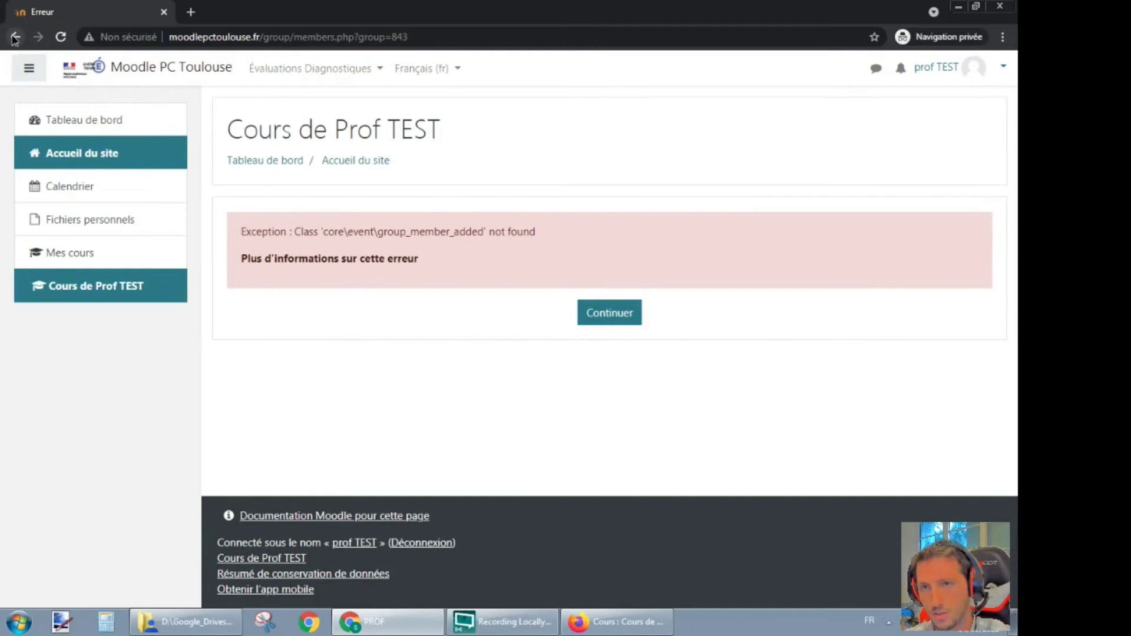
Add the fourth listed student to the group "Activité 1 - Groupe B" and return to its membership page
{"action": "left_click", "coordinate": [610, 315]}
{"action": "left_click", "coordinate": [679, 353]}
{"action": "left_click", "coordinate": [522, 316]}
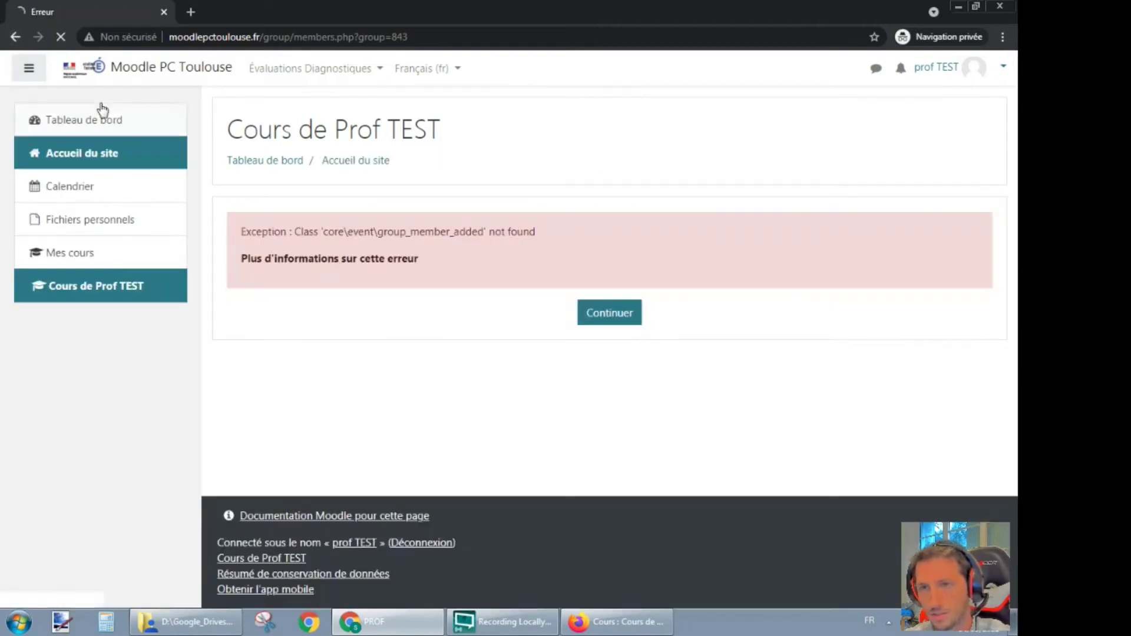
{"action": "left_click", "coordinate": [17, 37]}
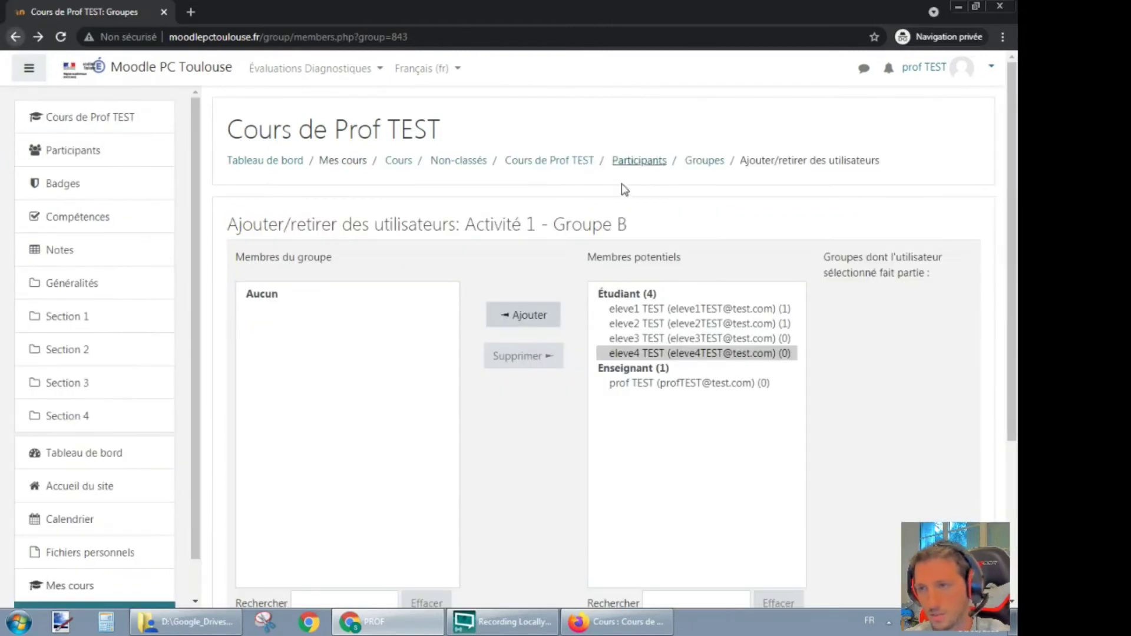
Go back to the course's group list and check the members of Activité 1 groups A and B
{"action": "left_click", "coordinate": [711, 162]}
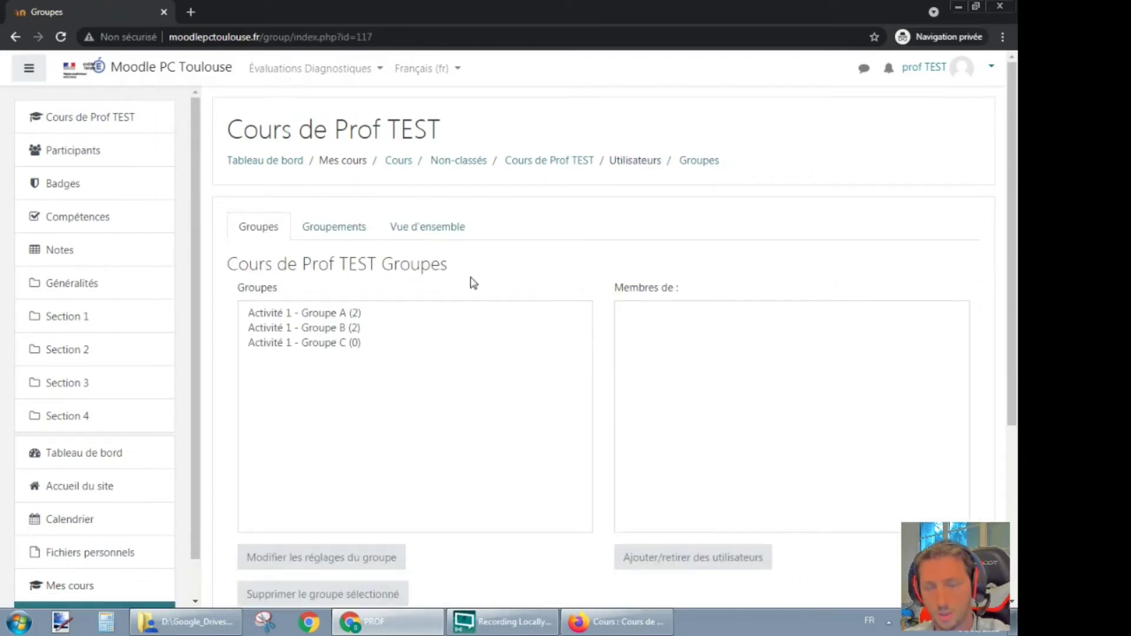
{"action": "left_click", "coordinate": [362, 312]}
{"action": "left_click", "coordinate": [356, 328]}
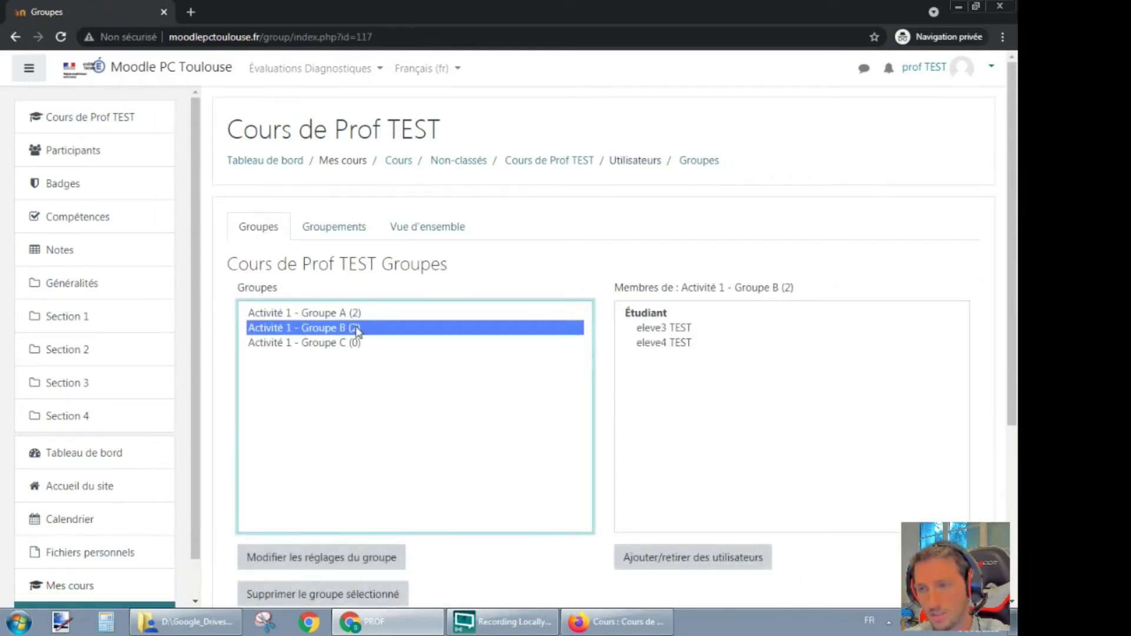
{"action": "scroll", "coordinate": [455, 357], "scroll_direction": "down", "scroll_amount": 3}
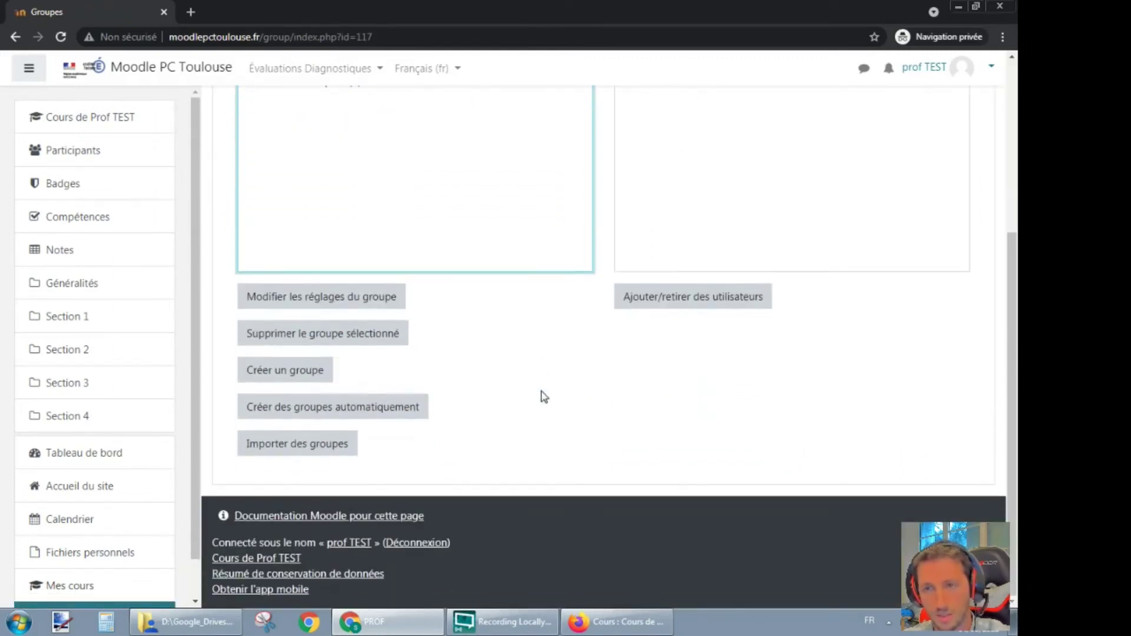
{"action": "scroll", "coordinate": [545, 397], "scroll_direction": "up", "scroll_amount": 3}
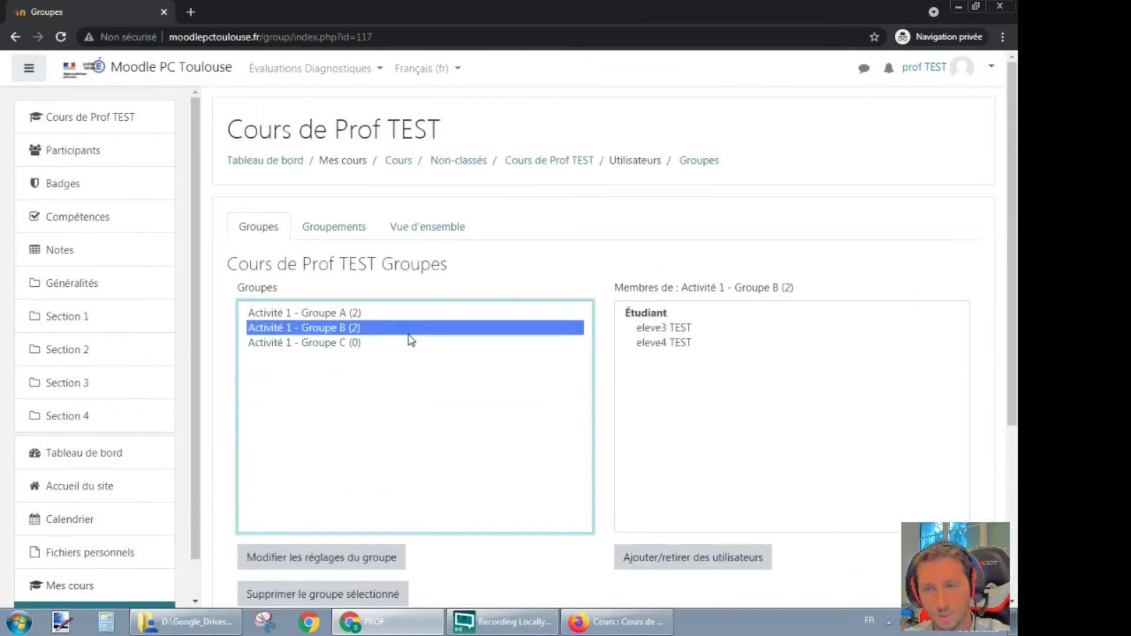
{"action": "scroll", "coordinate": [402, 294], "scroll_direction": "down", "scroll_amount": 1}
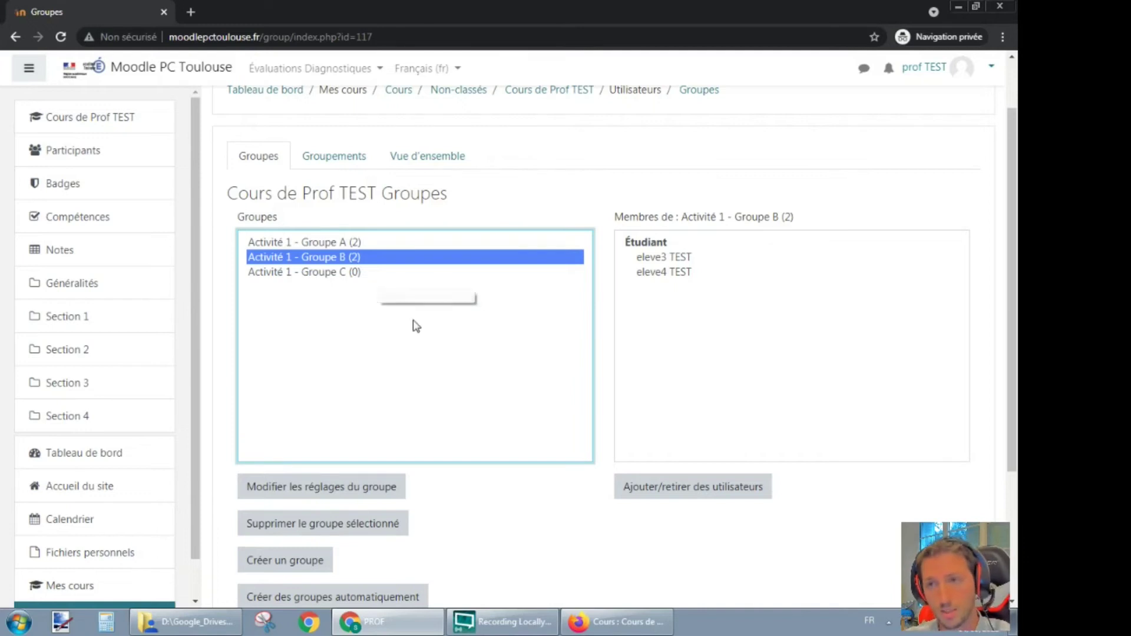
{"action": "key", "text": "alt+Left"}
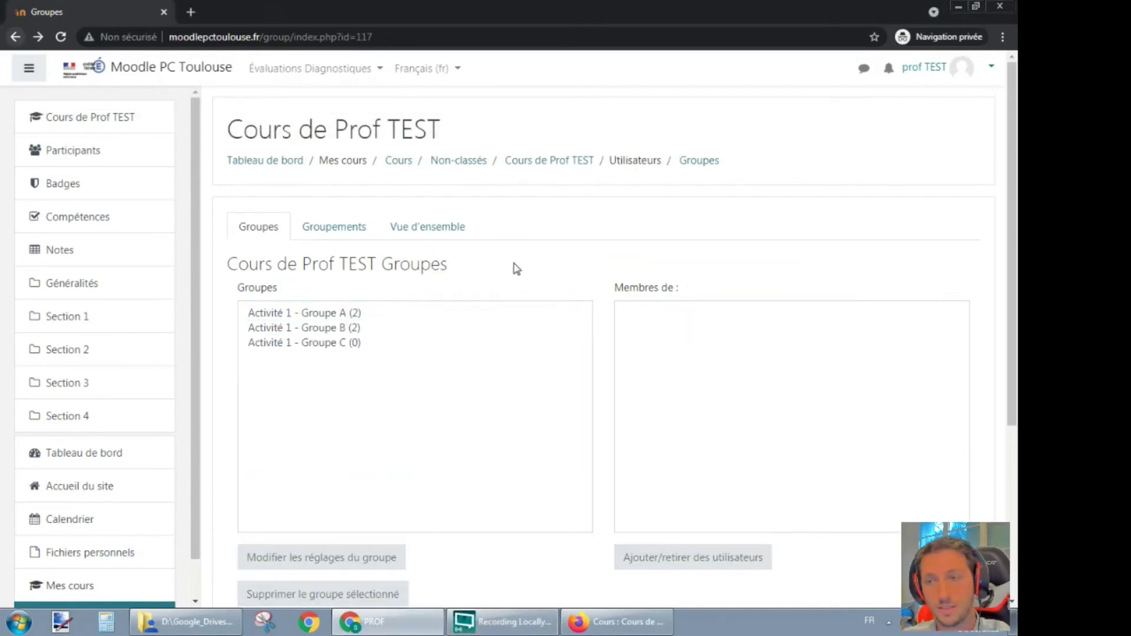
Start an automatic group creation with the naming scheme "Àctivité 2 - Groupe @" and 4 groups
{"action": "scroll", "coordinate": [617, 261], "scroll_direction": "down", "scroll_amount": 4}
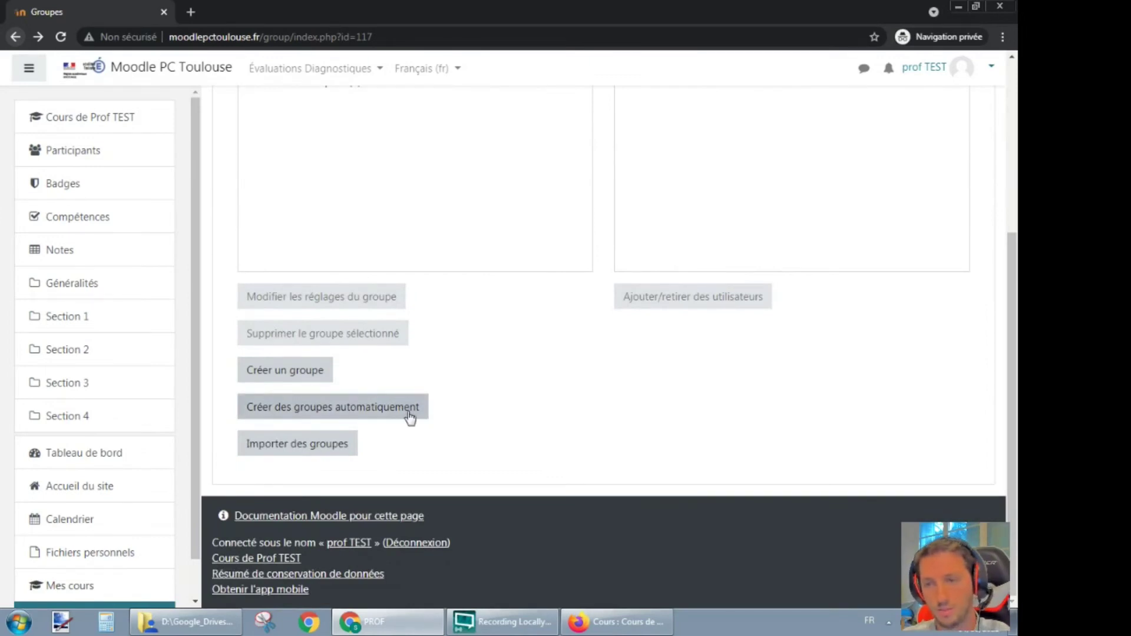
{"action": "left_click", "coordinate": [411, 418]}
{"action": "left_click", "coordinate": [441, 321]}
{"action": "type", "text": "Activité "}
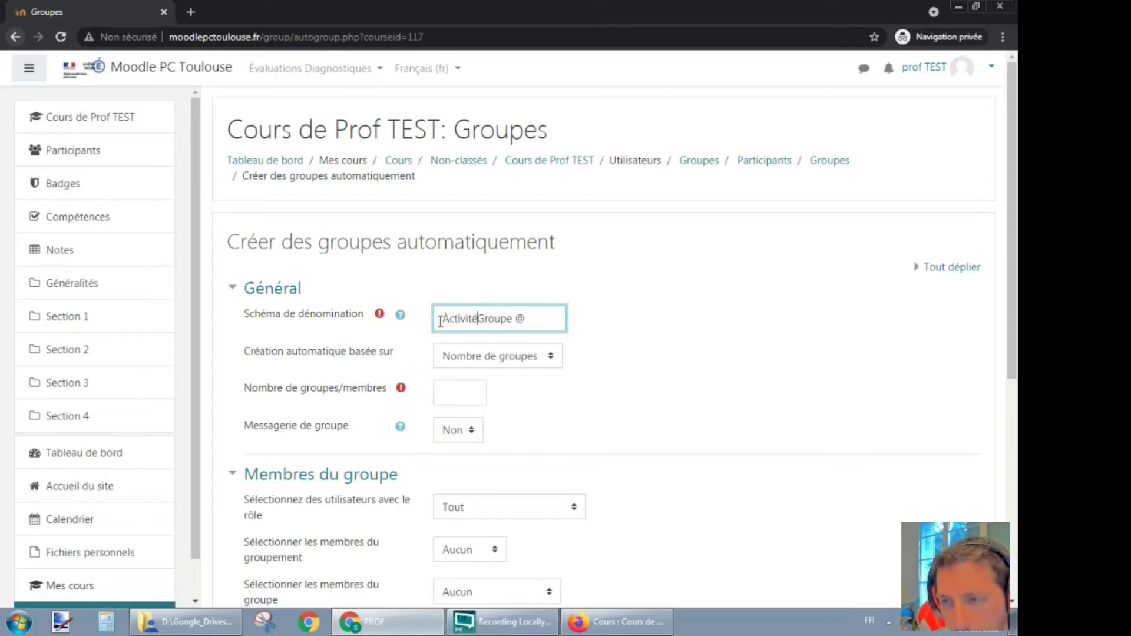
{"action": "type", "text": "2 -"}
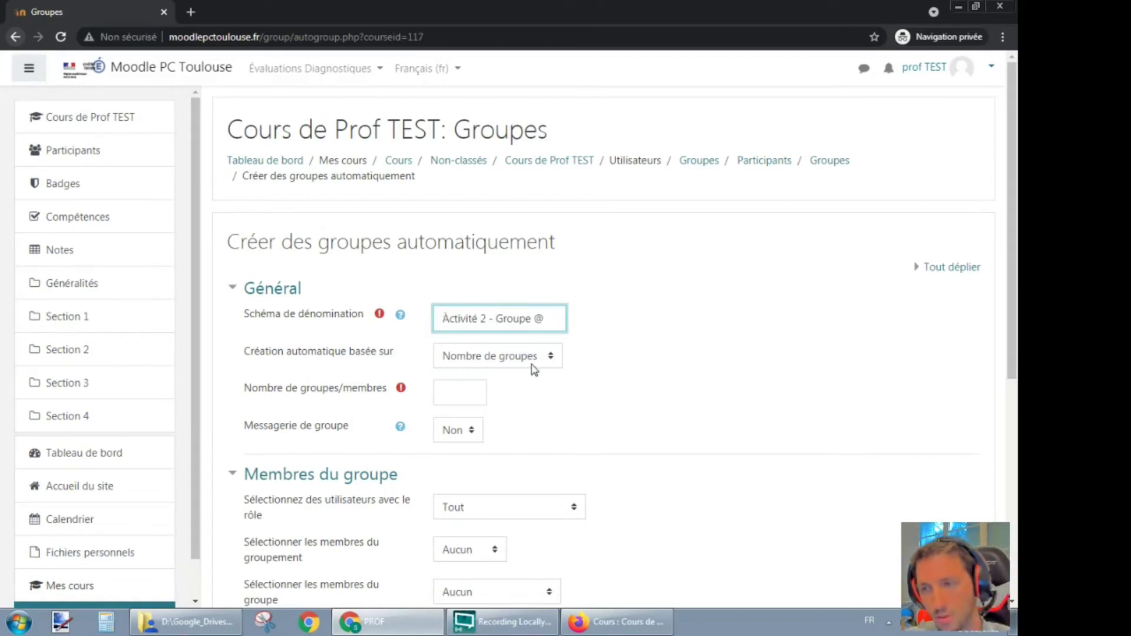
{"action": "left_click", "coordinate": [470, 388]}
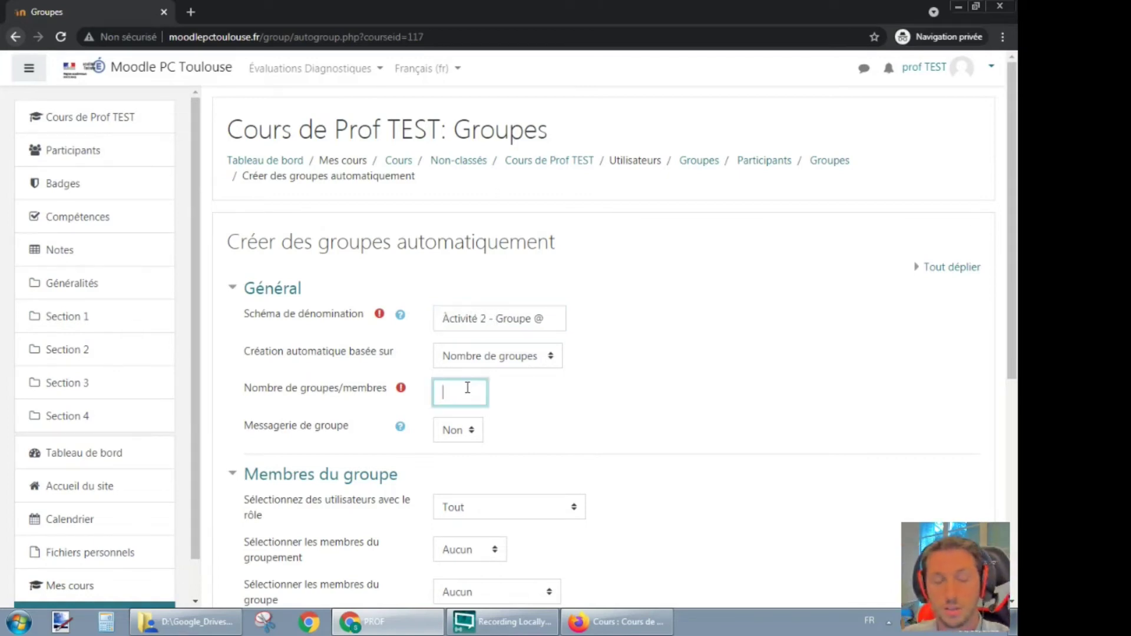
{"action": "type", "text": "4"}
{"action": "left_click", "coordinate": [542, 404]}
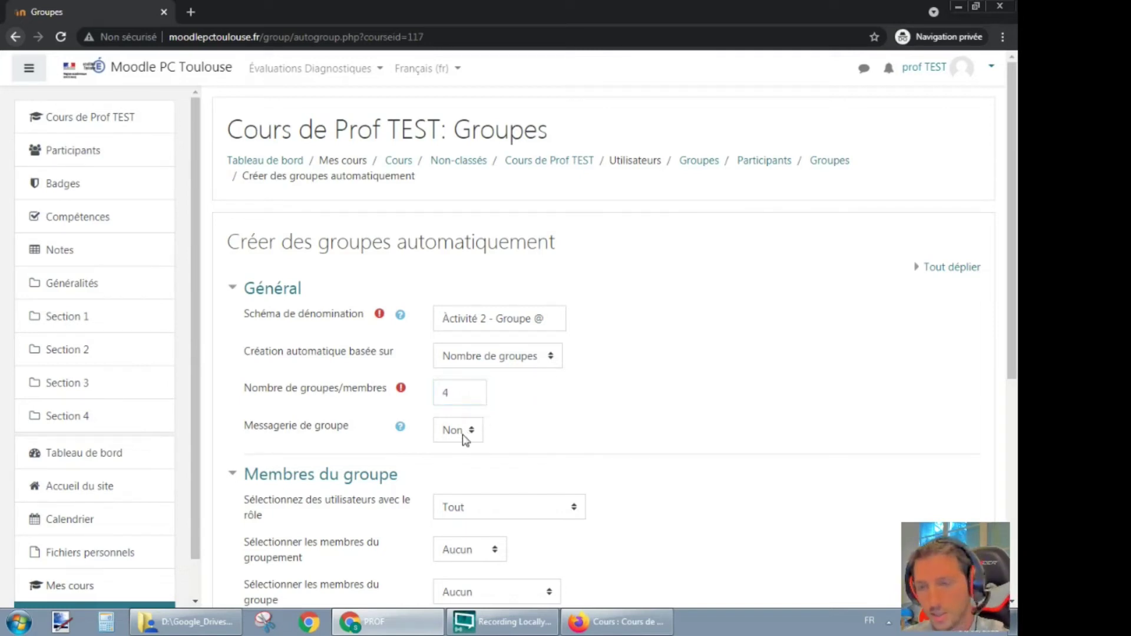
Set the distribution of members for the Activité 2 groups to "Pas d'attribution"
{"action": "scroll", "coordinate": [465, 437], "scroll_direction": "down", "scroll_amount": 3}
{"action": "left_click", "coordinate": [510, 420]}
{"action": "left_click", "coordinate": [477, 437]}
{"action": "scroll", "coordinate": [369, 237], "scroll_direction": "down", "scroll_amount": 2}
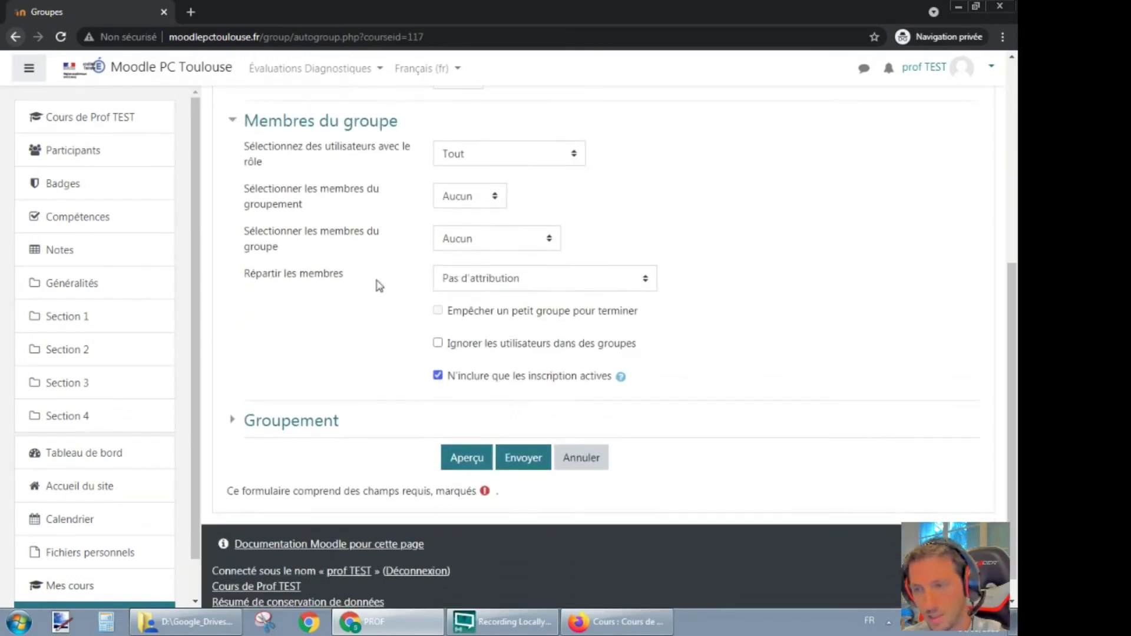
Assign the new groups to the existing grouping "Activité 2" and submit the form to create them
{"action": "left_click", "coordinate": [298, 421]}
{"action": "left_click", "coordinate": [497, 453]}
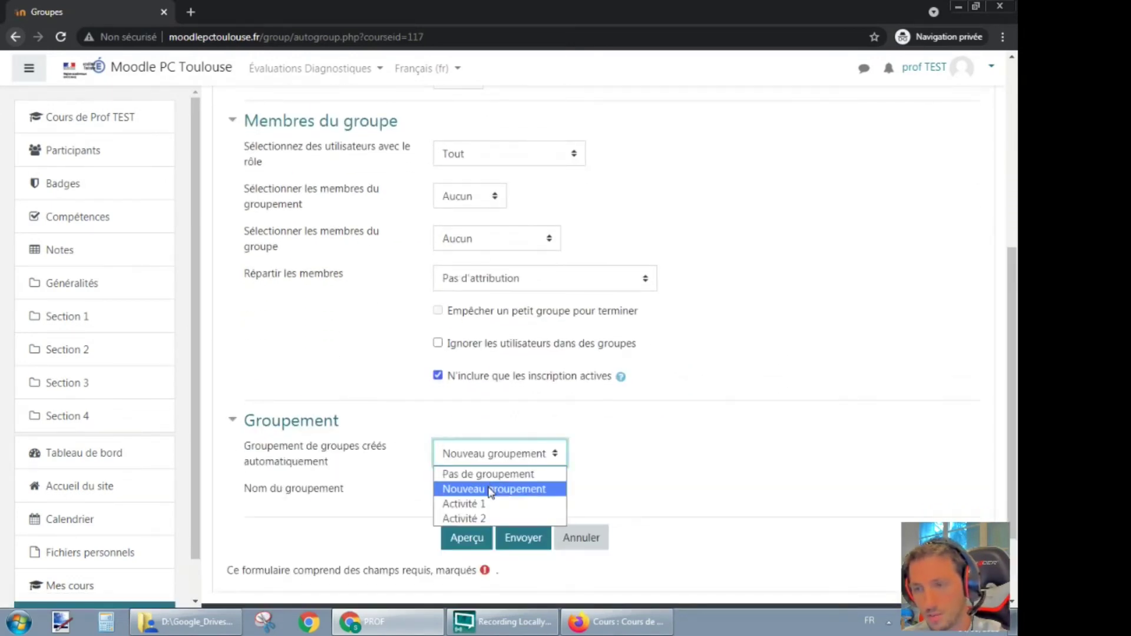
{"action": "left_click", "coordinate": [487, 514]}
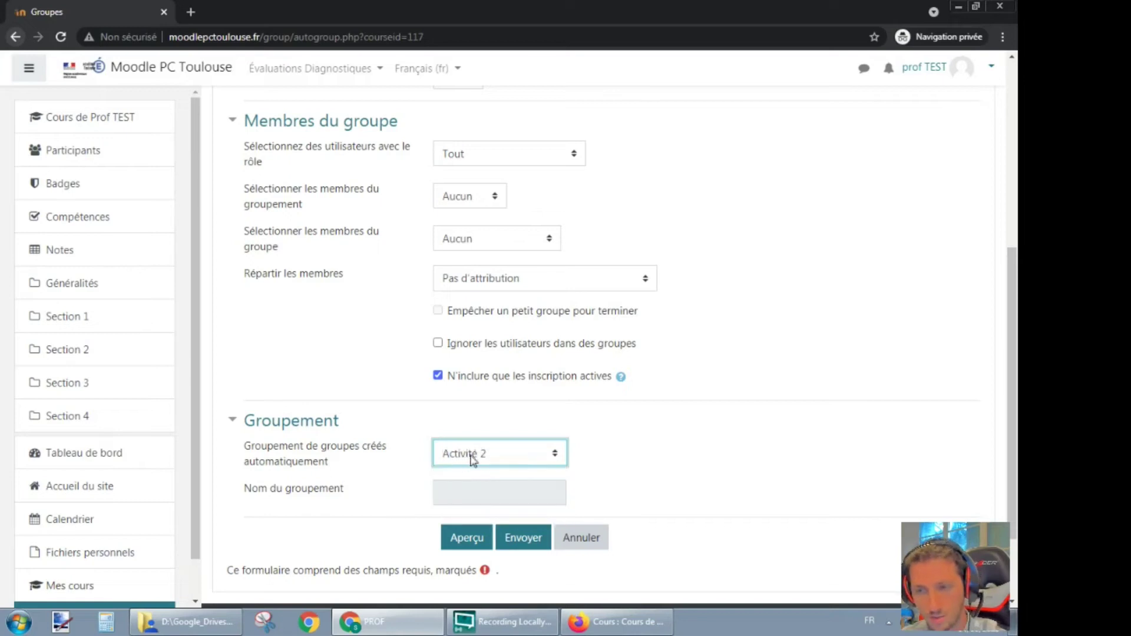
{"action": "left_click", "coordinate": [520, 537]}
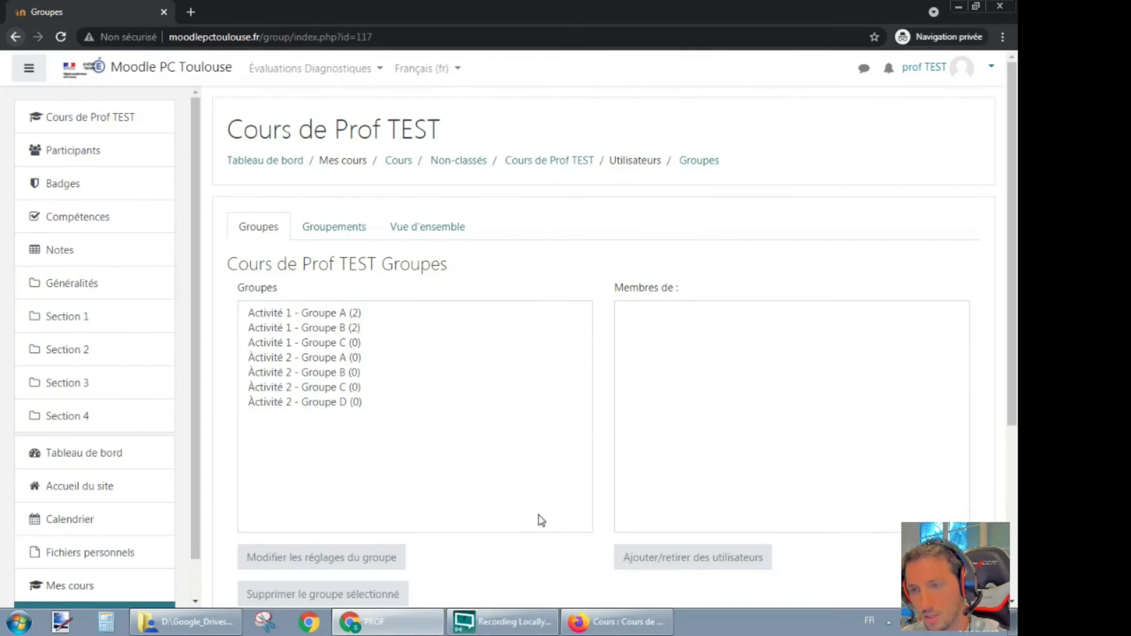
Check the members of Activité 2 groups A, B and C
{"action": "left_click", "coordinate": [355, 357]}
{"action": "left_click", "coordinate": [355, 373]}
{"action": "left_click", "coordinate": [354, 387]}
View the course's groupings and examine which groups belong to Activité 1 and Activité 2
{"action": "left_click", "coordinate": [336, 229]}
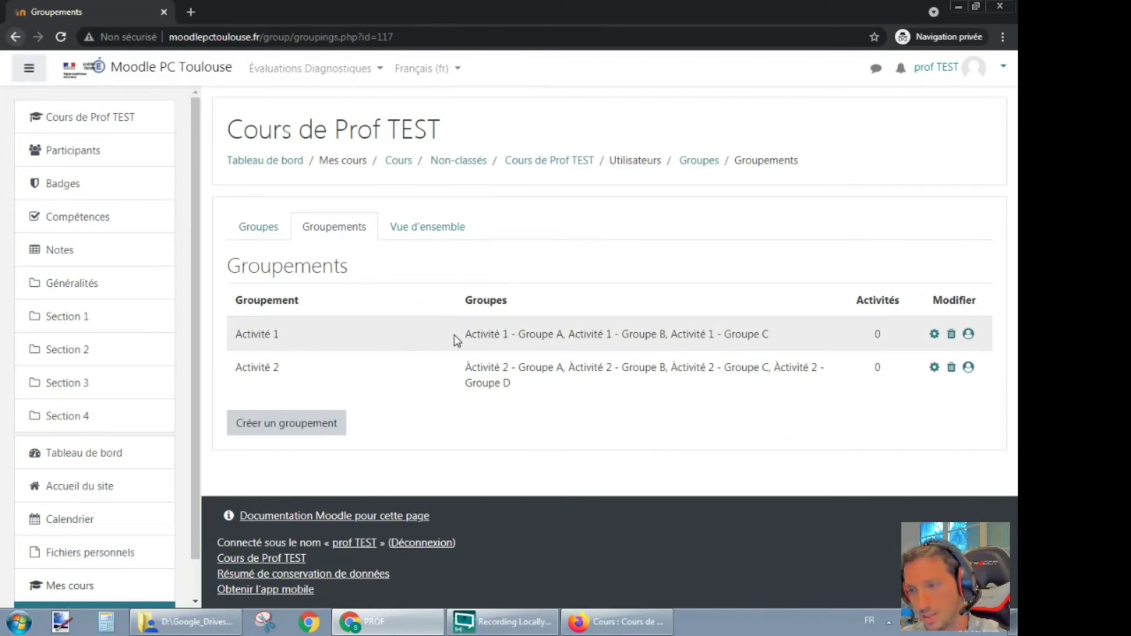
{"action": "left_click_drag", "start_coordinate": [455, 337], "coordinate": [763, 330]}
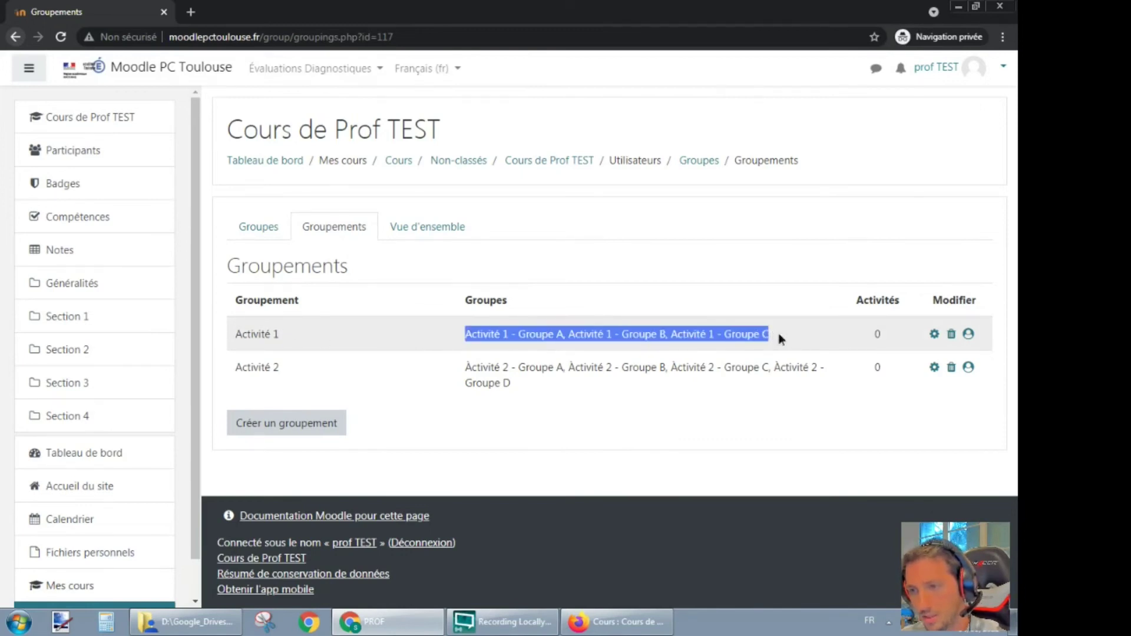
{"action": "left_click", "coordinate": [519, 371]}
{"action": "left_click_drag", "start_coordinate": [470, 370], "coordinate": [533, 387]}
{"action": "left_click", "coordinate": [535, 390]}
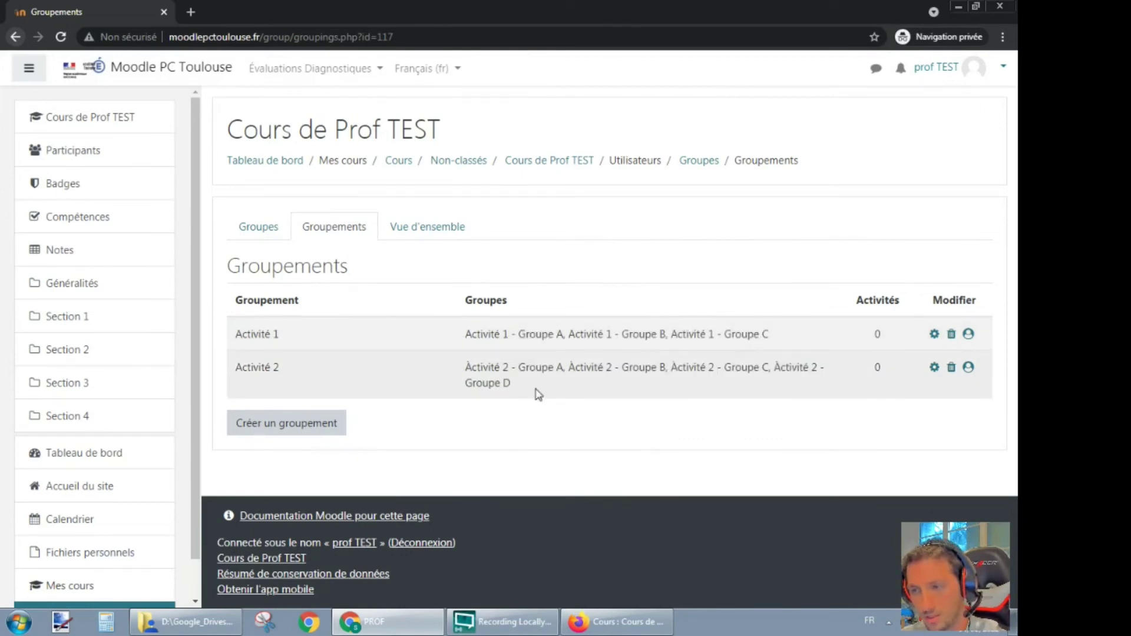
{"action": "left_click_drag", "start_coordinate": [469, 368], "coordinate": [535, 393]}
{"action": "left_click", "coordinate": [533, 391]}
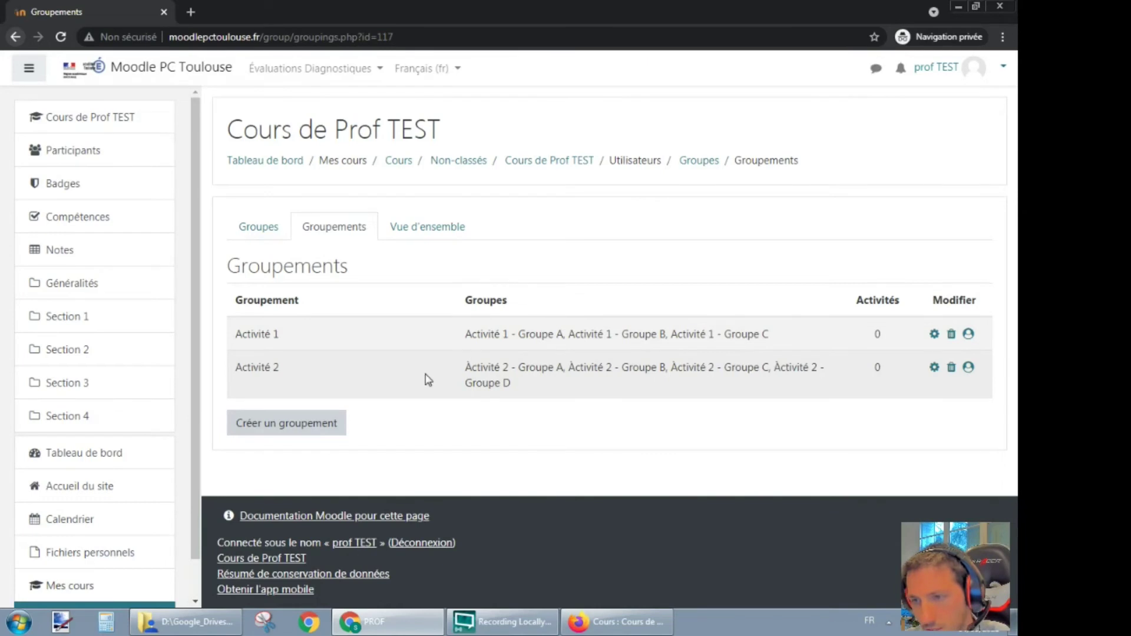
Return to the Cours de Prof TEST main page and turn on editing mode
{"action": "left_click", "coordinate": [547, 163]}
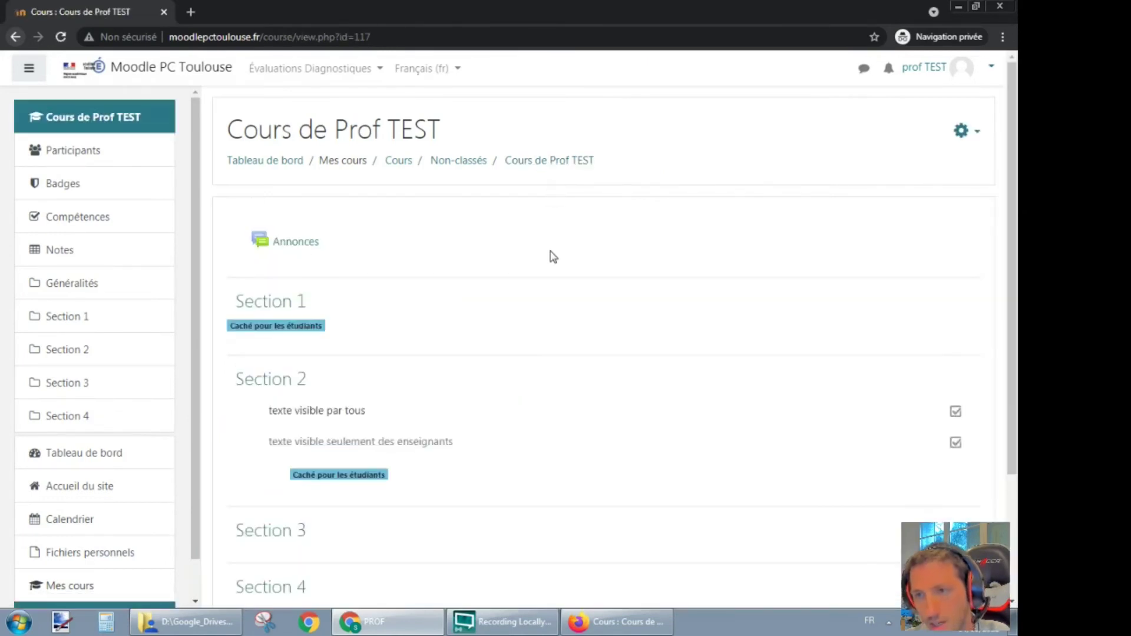
{"action": "scroll", "coordinate": [499, 334], "scroll_direction": "down", "scroll_amount": 1}
{"action": "scroll", "coordinate": [997, 167], "scroll_direction": "up", "scroll_amount": 1}
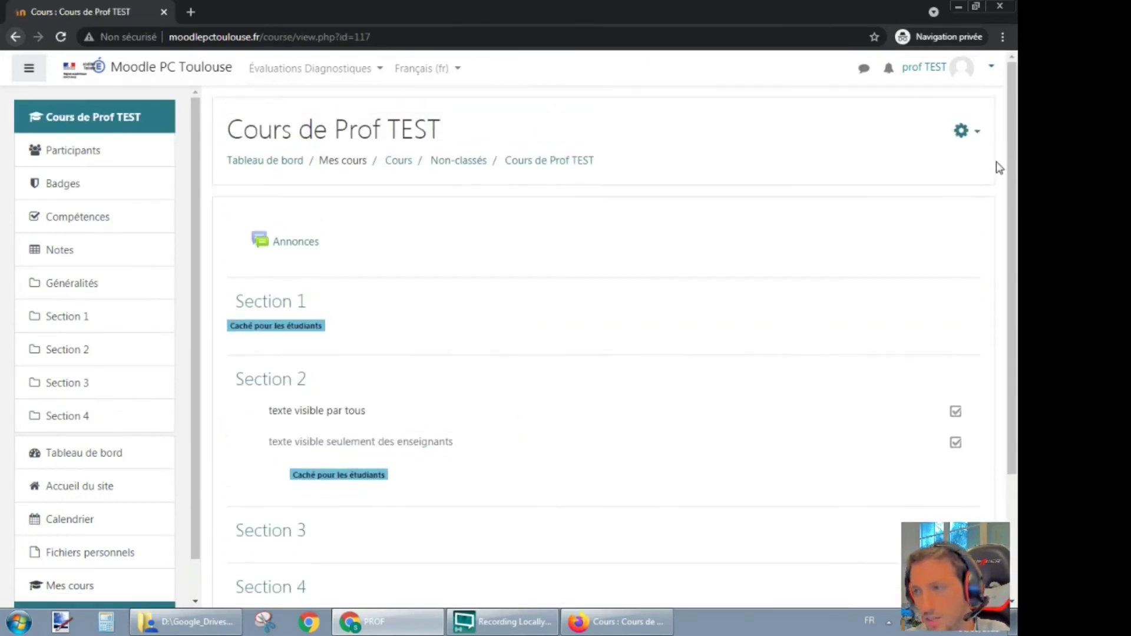
{"action": "left_click", "coordinate": [963, 132]}
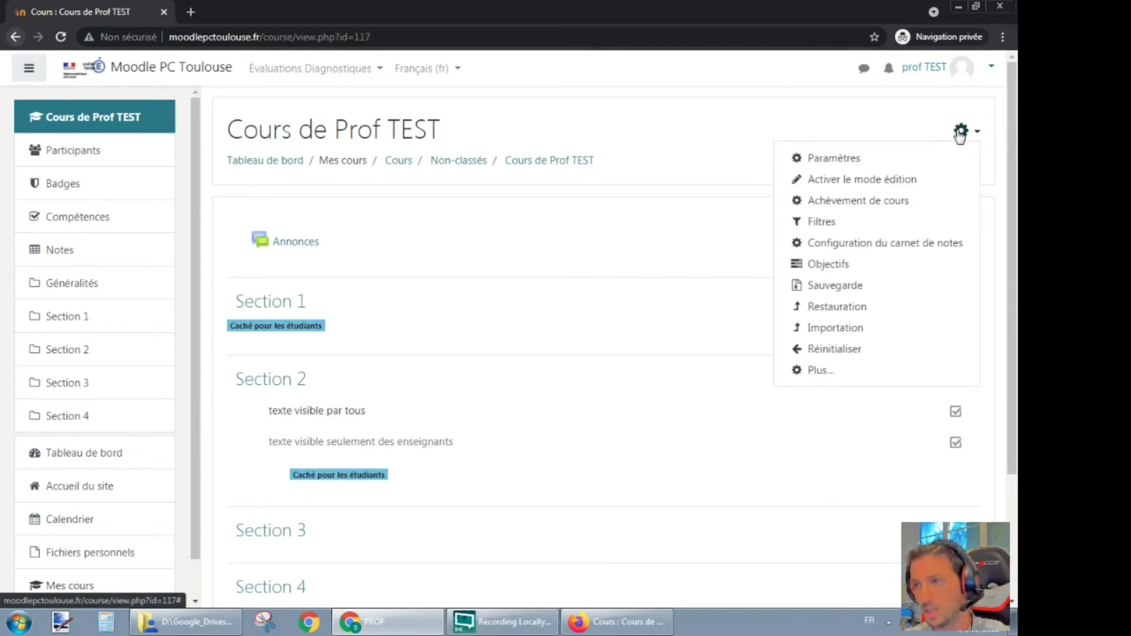
{"action": "left_click", "coordinate": [894, 180]}
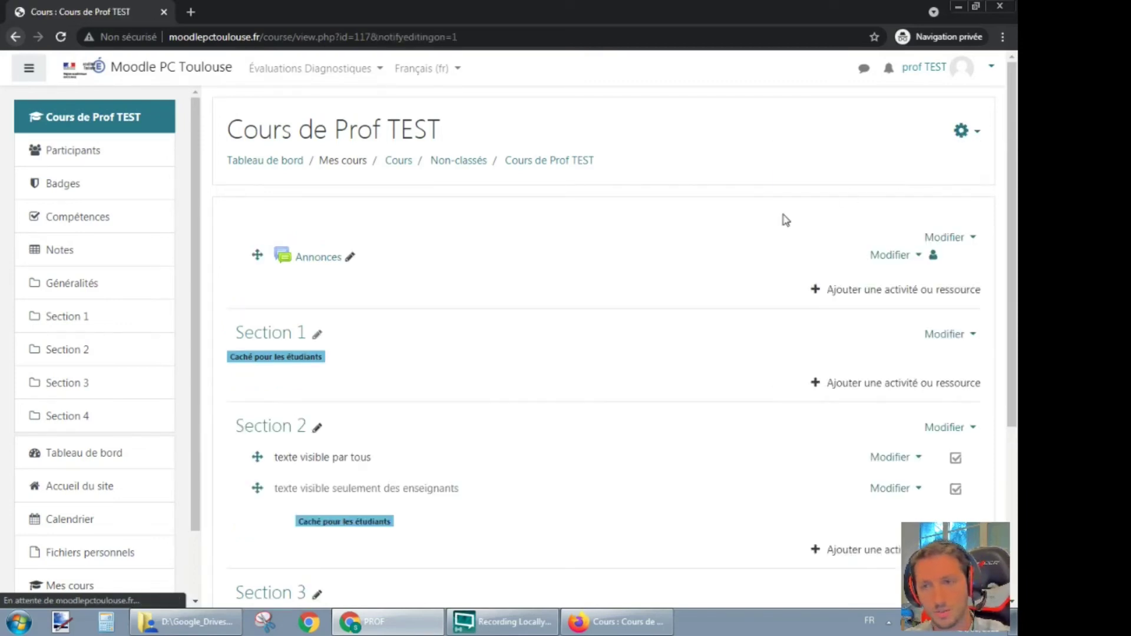
Add a "Choix de Groupe" activity to Section 3 of the course
{"action": "scroll", "coordinate": [689, 265], "scroll_direction": "down", "scroll_amount": 1}
{"action": "scroll", "coordinate": [695, 283], "scroll_direction": "down", "scroll_amount": 1}
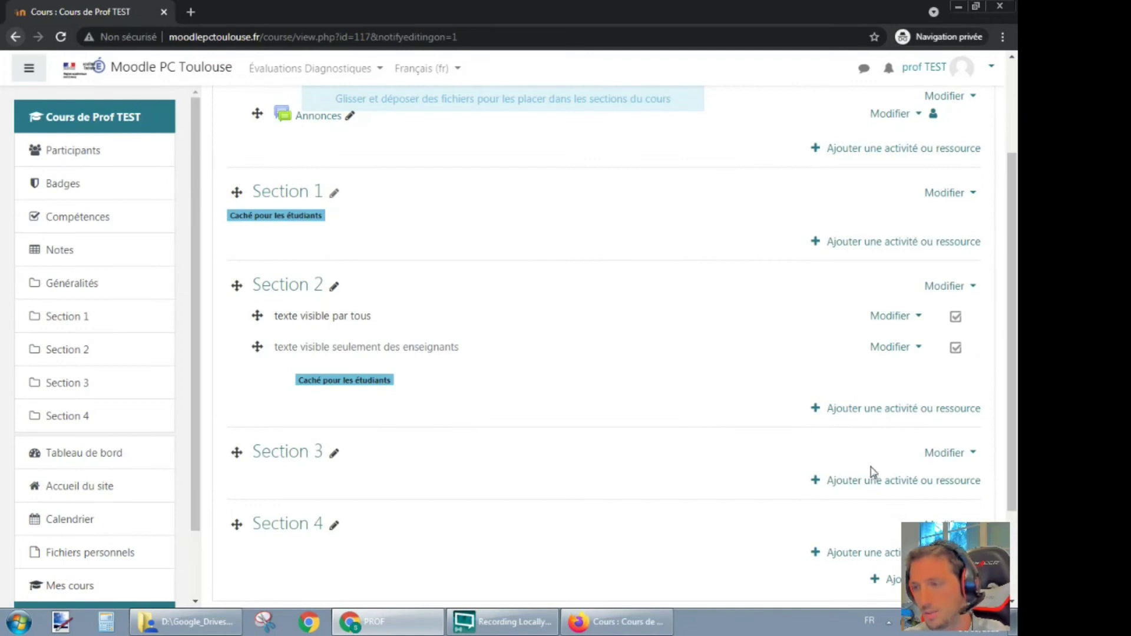
{"action": "scroll", "coordinate": [856, 477], "scroll_direction": "down", "scroll_amount": 1}
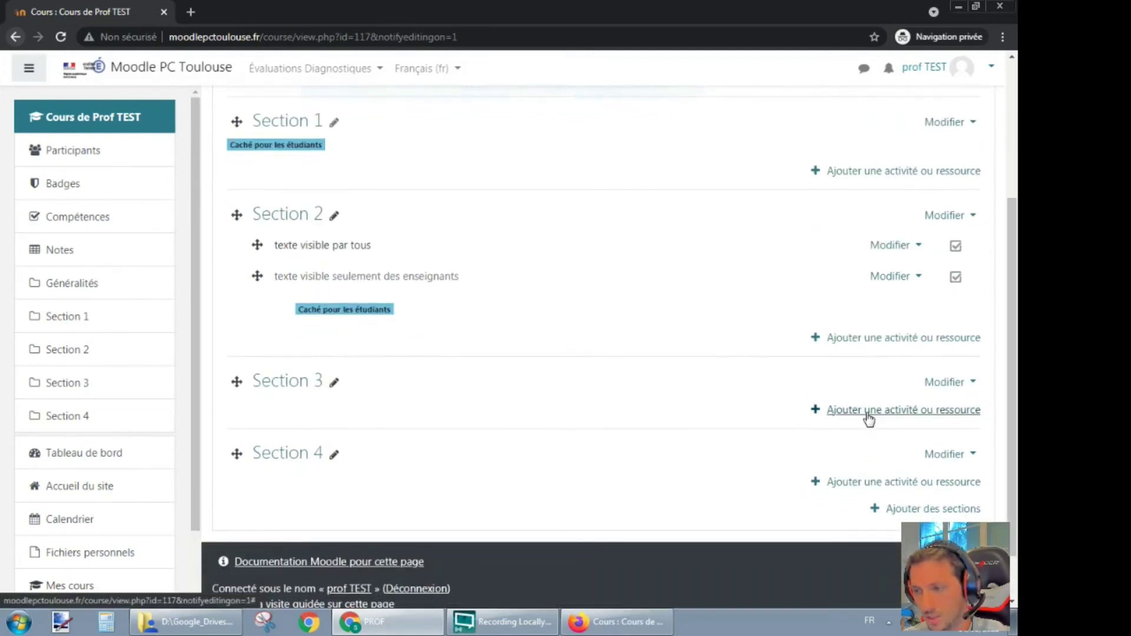
{"action": "left_click", "coordinate": [866, 411]}
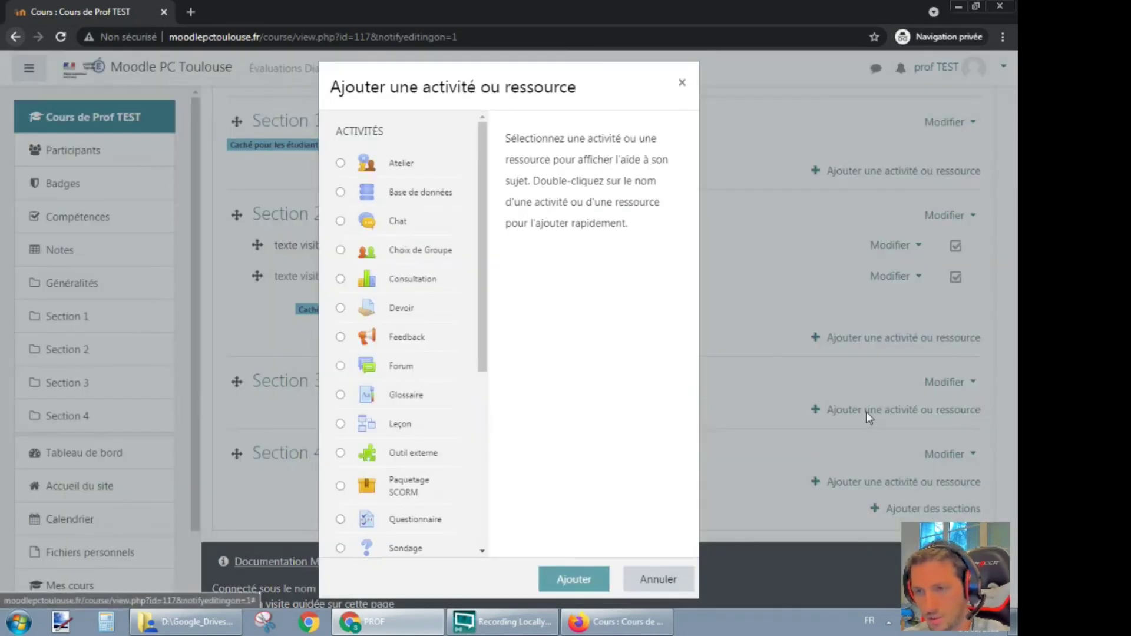
{"action": "left_click", "coordinate": [384, 255]}
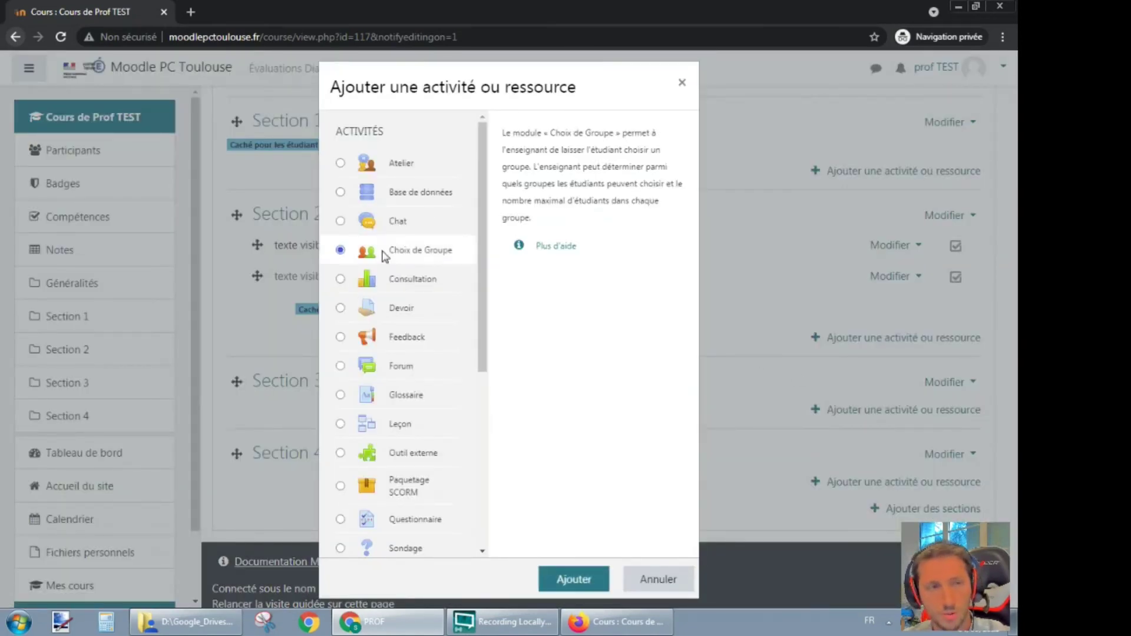
{"action": "left_click", "coordinate": [574, 585]}
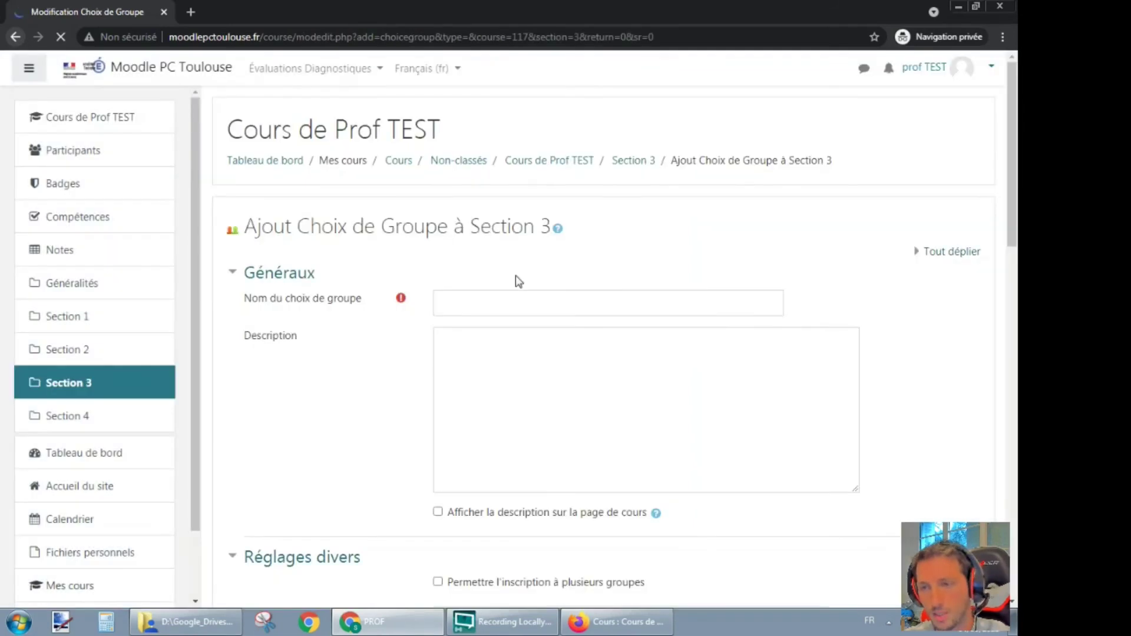
Name the group choice "Activité 2 : choix du groupe" and keep result publishing on "Toujours afficher les résultats aux étudiants"
{"action": "left_click", "coordinate": [526, 293]}
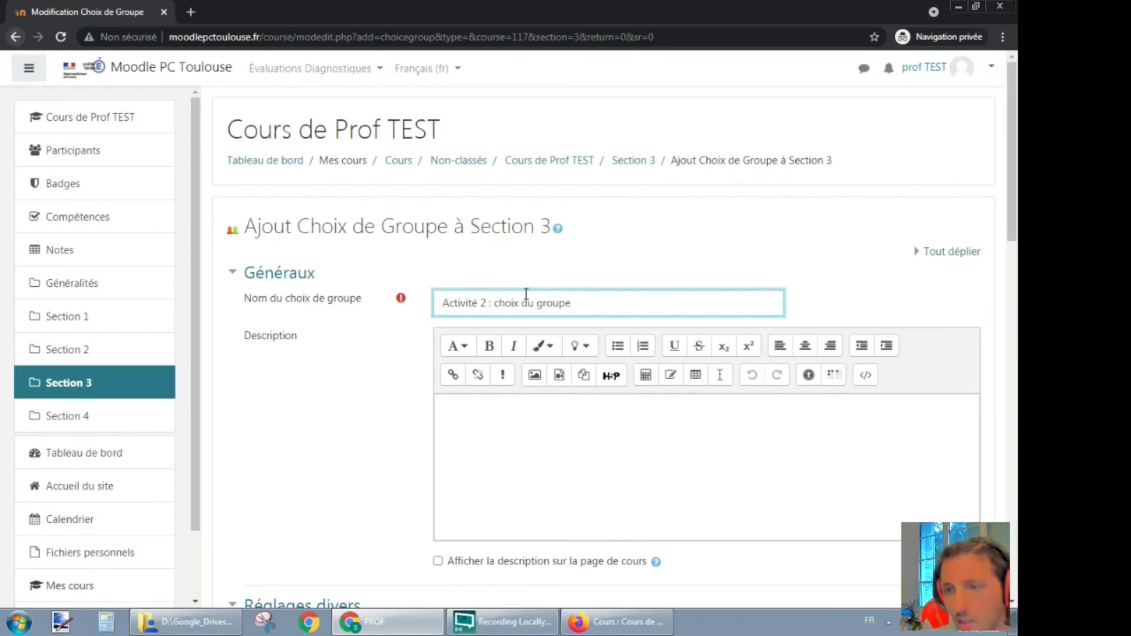
{"action": "scroll", "coordinate": [512, 303], "scroll_direction": "down", "scroll_amount": 4}
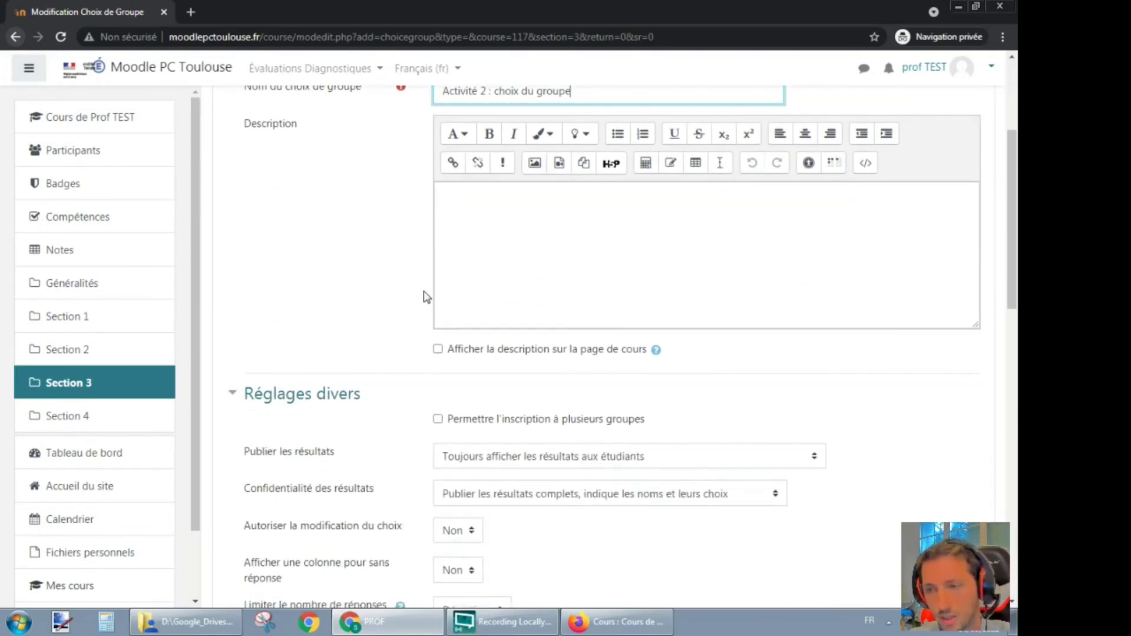
{"action": "scroll", "coordinate": [399, 320], "scroll_direction": "down", "scroll_amount": 4}
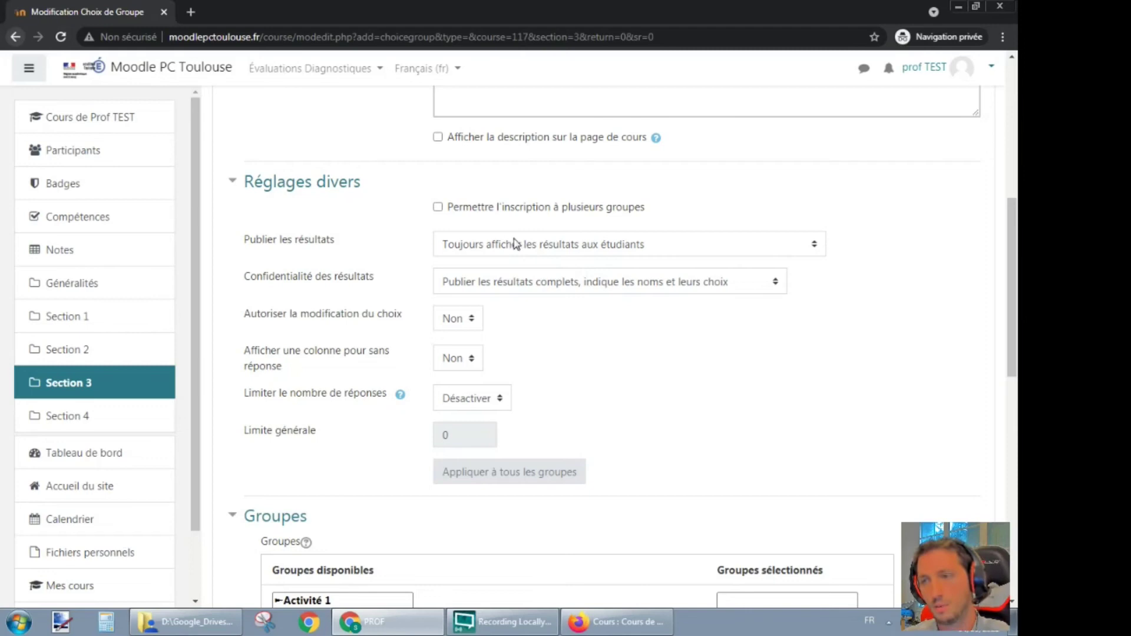
{"action": "left_click", "coordinate": [518, 244]}
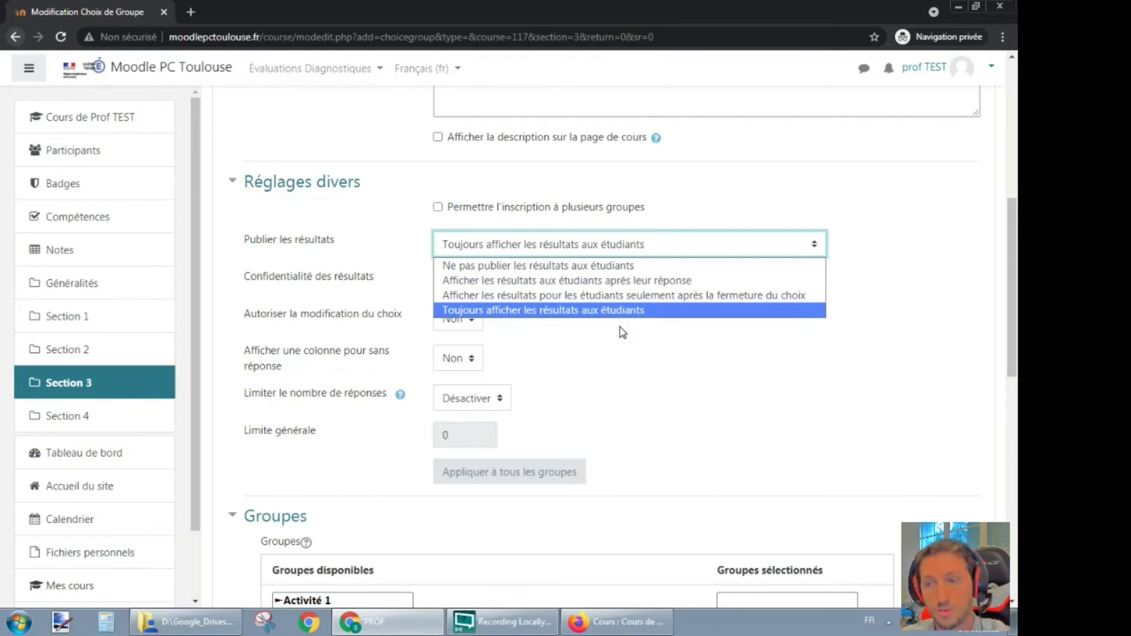
{"action": "left_click", "coordinate": [589, 310]}
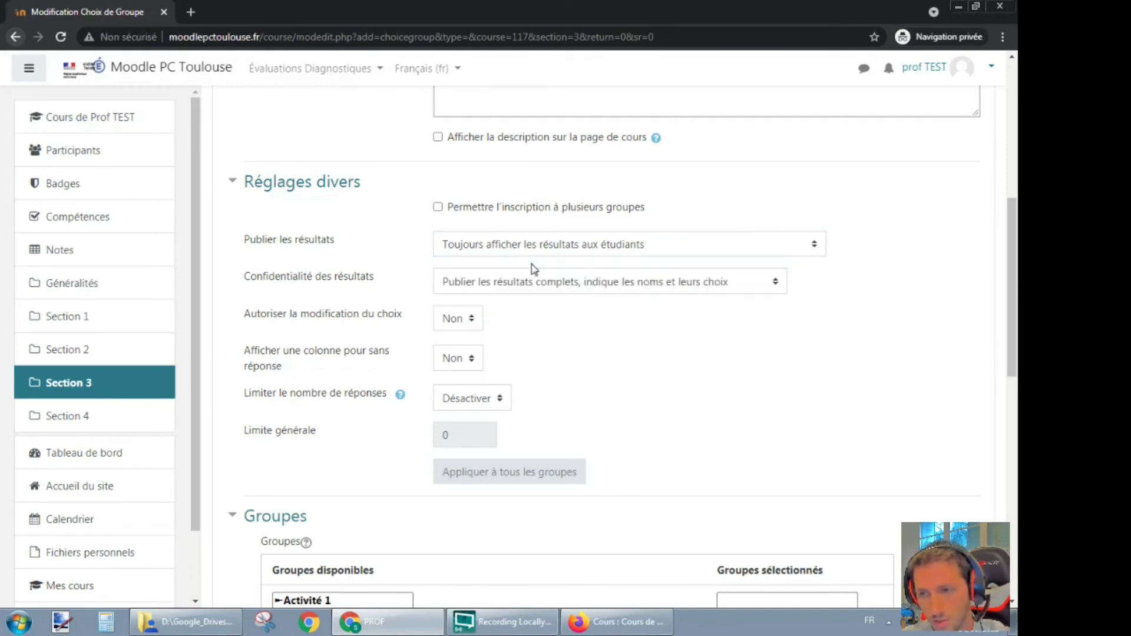
Expand the Activité 2 grouping and add the whole grouping to the selected groups of the activity
{"action": "scroll", "coordinate": [495, 319], "scroll_direction": "down", "scroll_amount": 2}
{"action": "scroll", "coordinate": [425, 293], "scroll_direction": "down", "scroll_amount": 2}
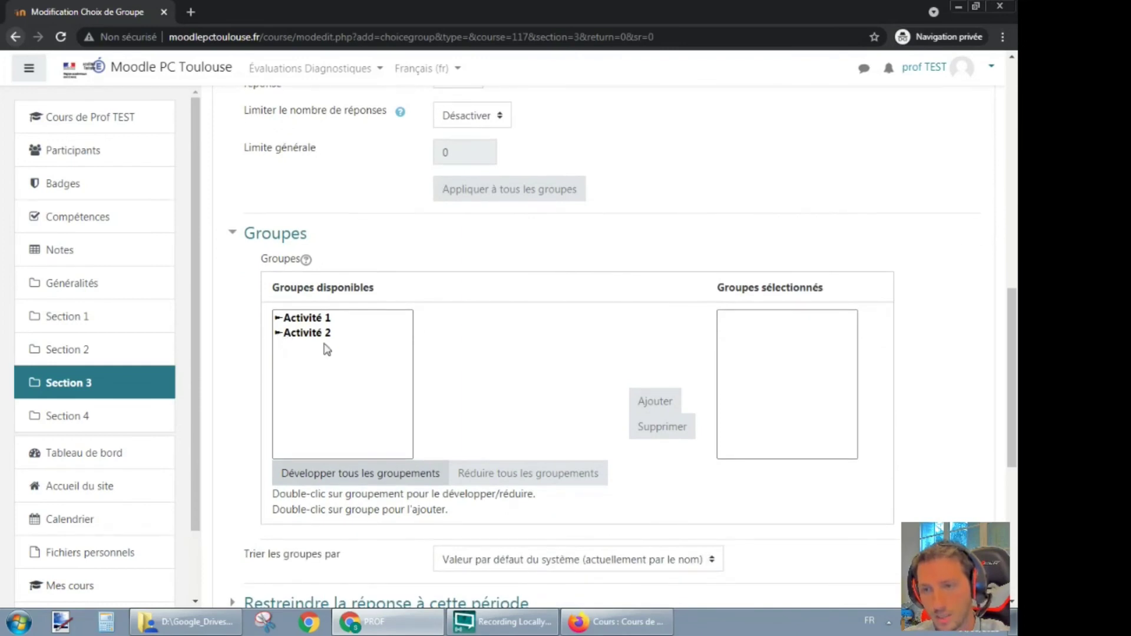
{"action": "left_click", "coordinate": [280, 333]}
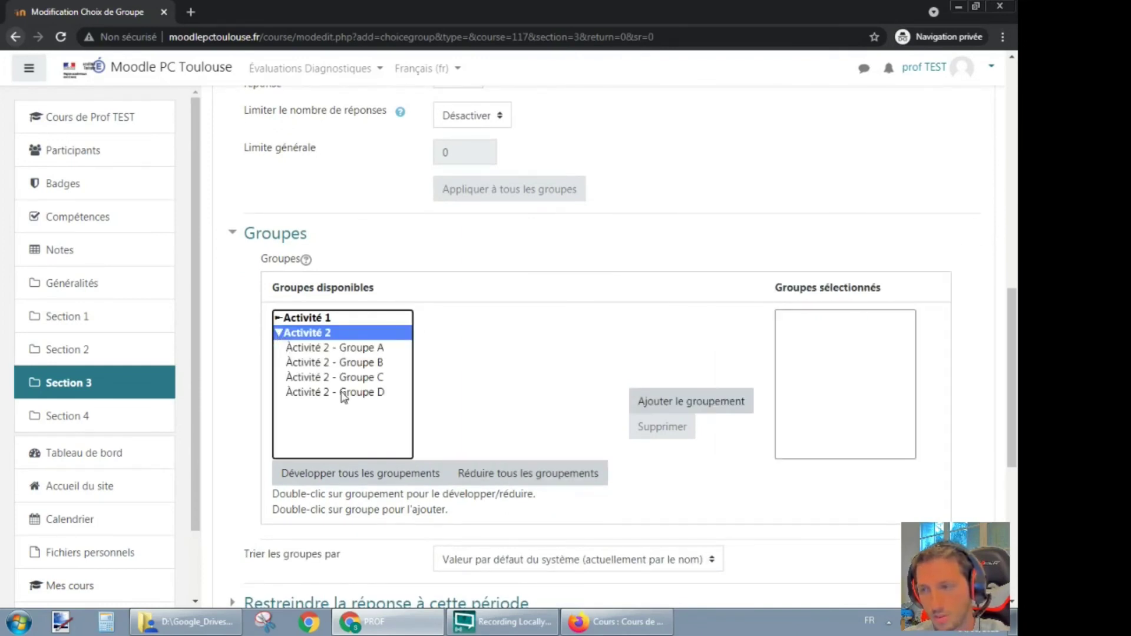
{"action": "left_click", "coordinate": [339, 348]}
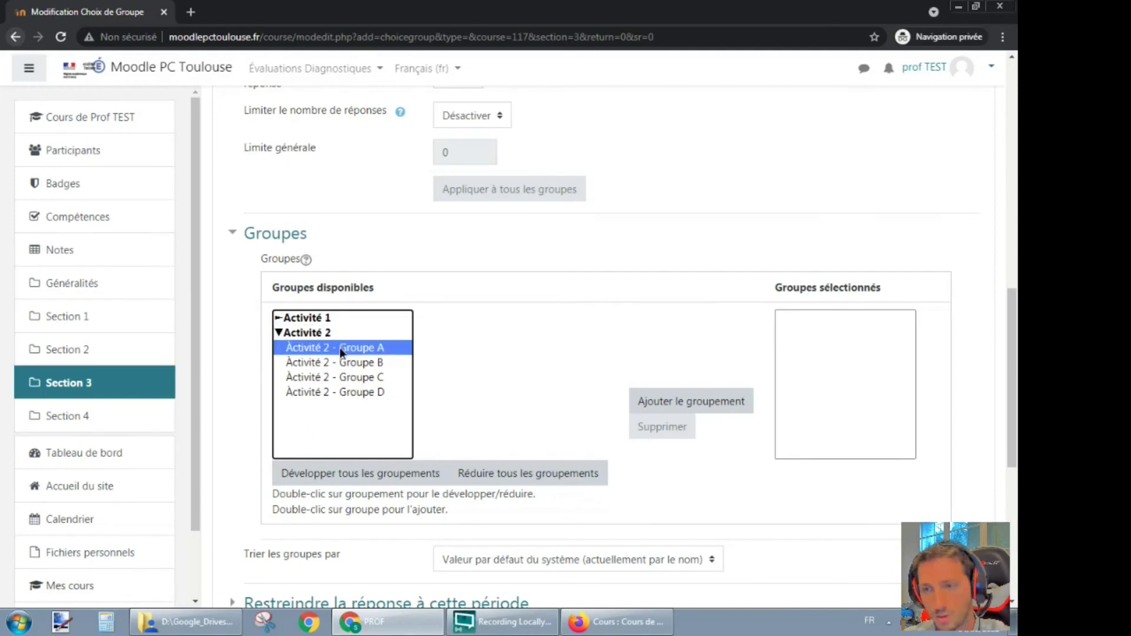
{"action": "left_click", "coordinate": [351, 362]}
{"action": "left_click", "coordinate": [347, 377]}
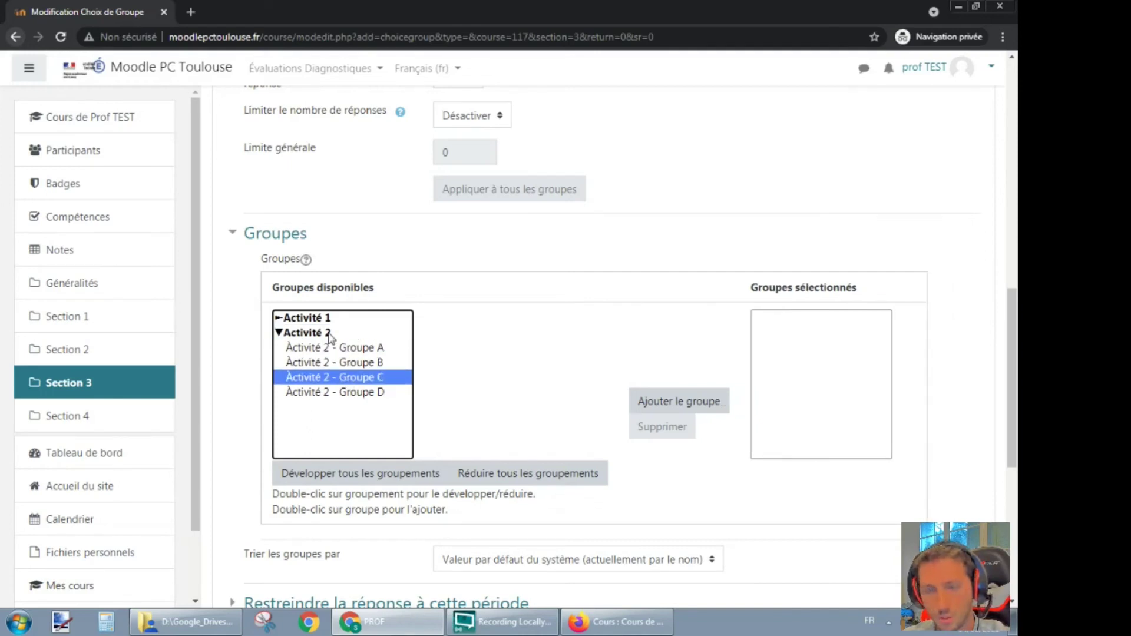
{"action": "left_click", "coordinate": [346, 335]}
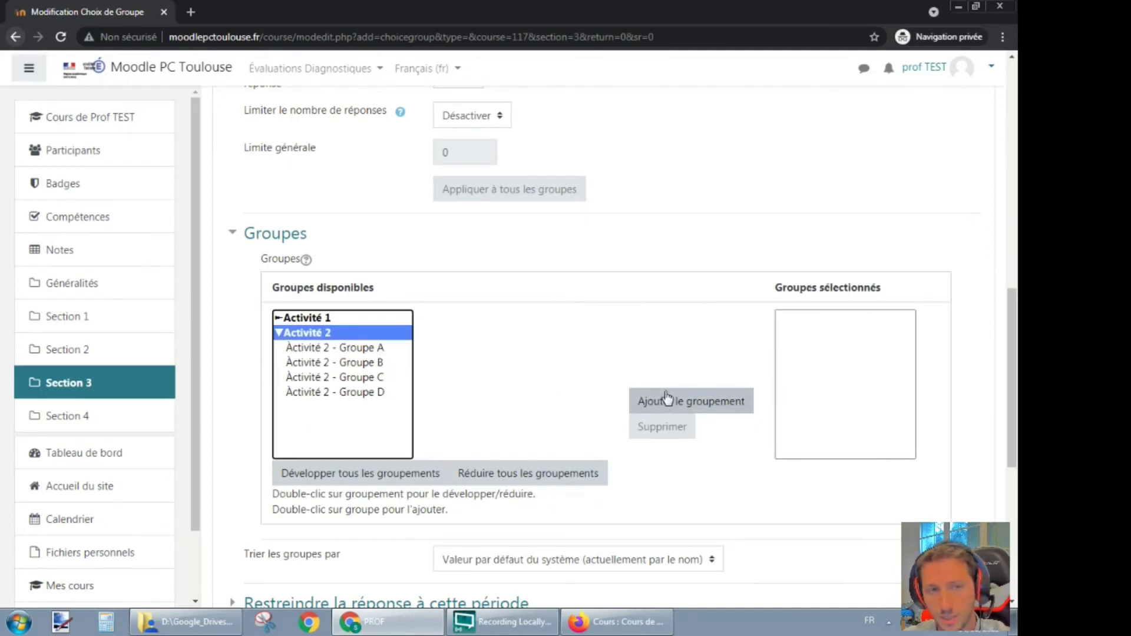
{"action": "left_click", "coordinate": [667, 399]}
Enable the limit on the number of responses, set the general limit to 2 and apply it to all groups
{"action": "scroll", "coordinate": [668, 392], "scroll_direction": "up", "scroll_amount": 3}
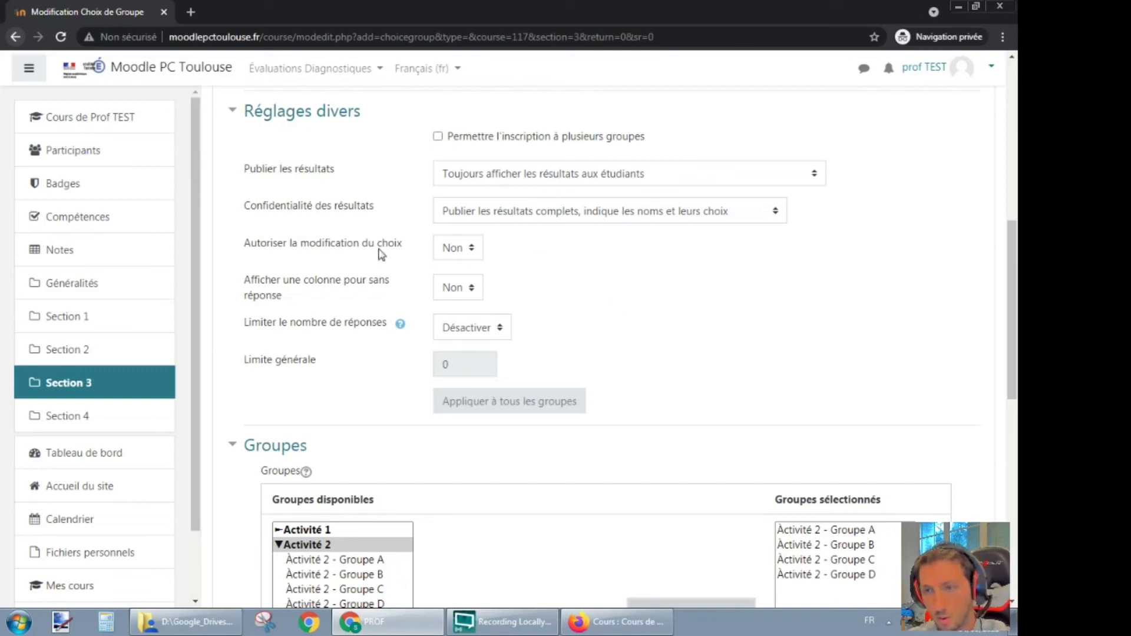
{"action": "left_click", "coordinate": [492, 333]}
{"action": "left_click", "coordinate": [487, 361]}
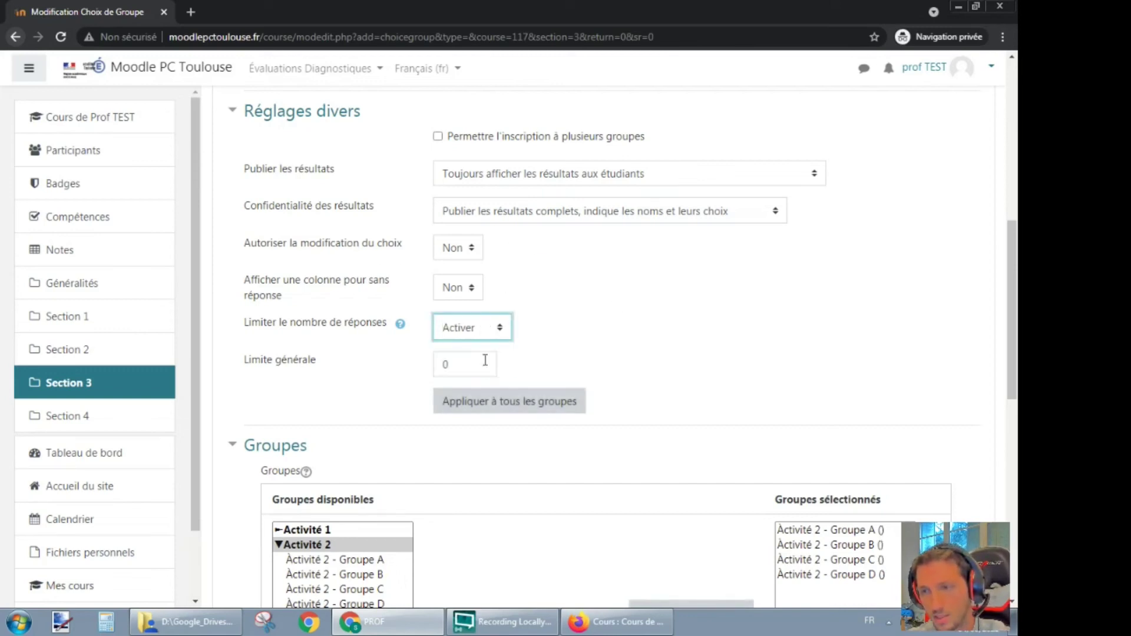
{"action": "double_click", "coordinate": [453, 363]}
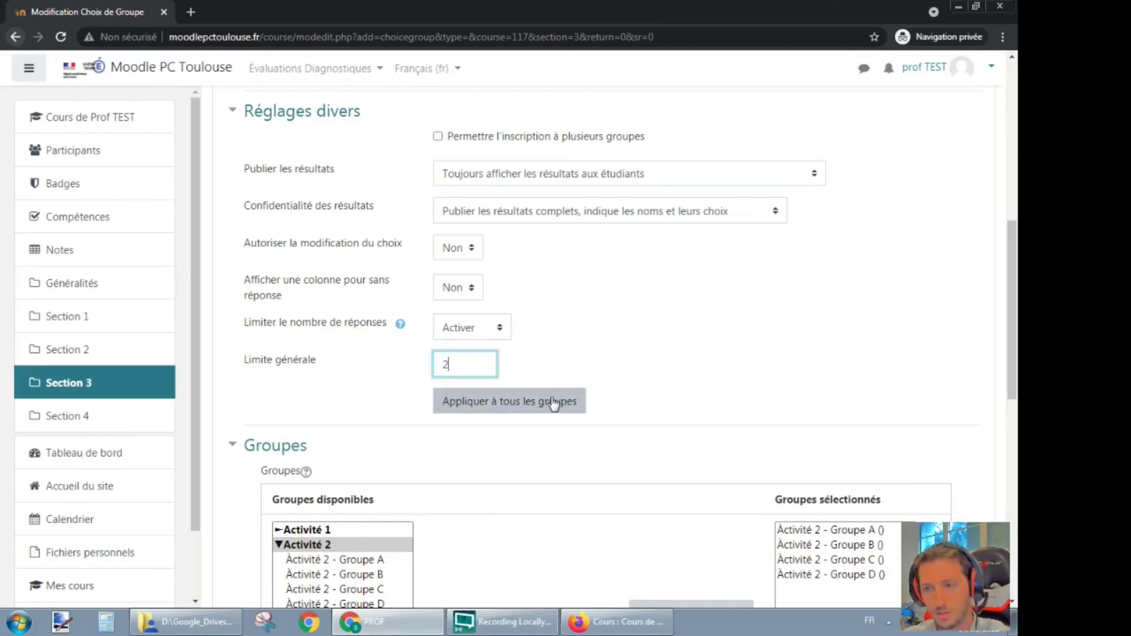
{"action": "scroll", "coordinate": [554, 401], "scroll_direction": "down", "scroll_amount": 1}
{"action": "left_click", "coordinate": [540, 336]}
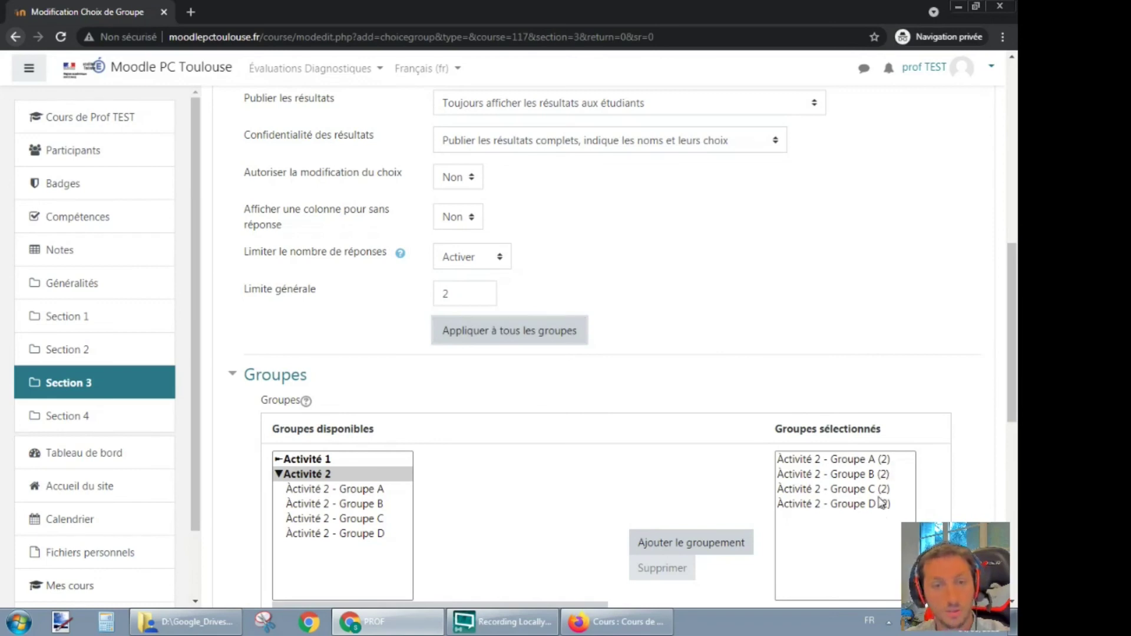
Save the group choice activity and display it
{"action": "scroll", "coordinate": [723, 338], "scroll_direction": "down", "scroll_amount": 2}
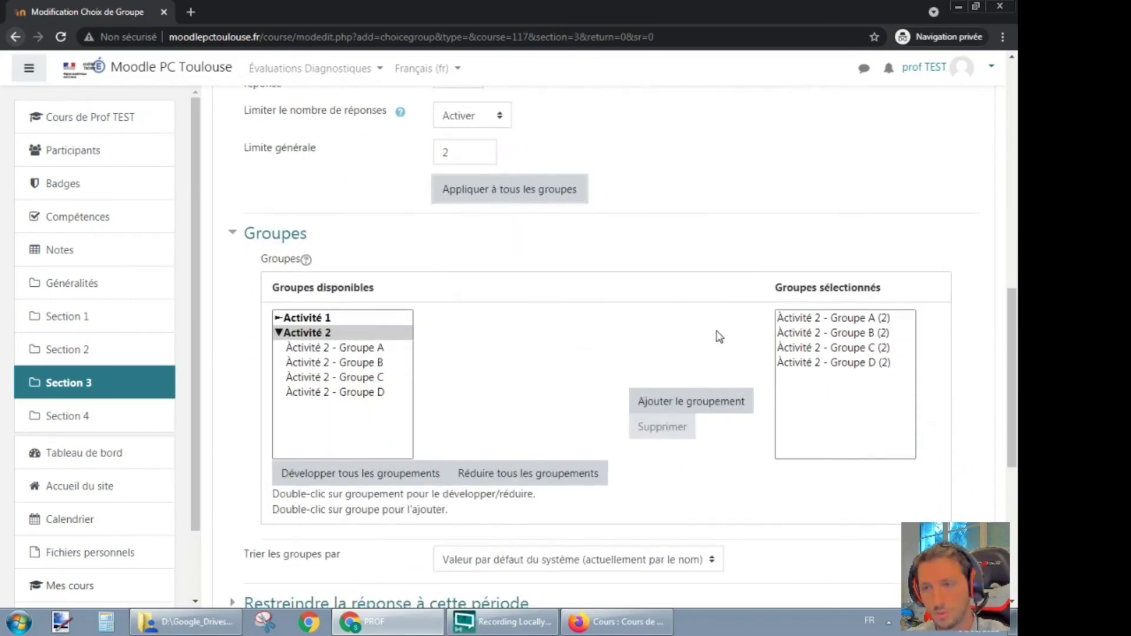
{"action": "scroll", "coordinate": [717, 335], "scroll_direction": "down", "scroll_amount": 3}
{"action": "scroll", "coordinate": [711, 316], "scroll_direction": "down", "scroll_amount": 4}
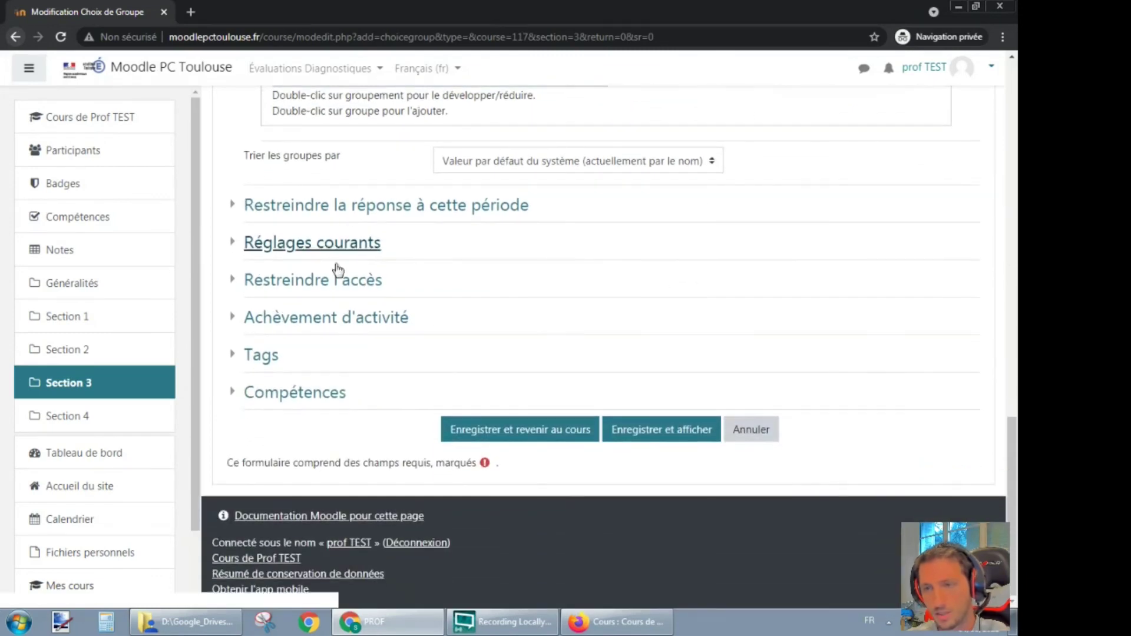
{"action": "left_click", "coordinate": [675, 436]}
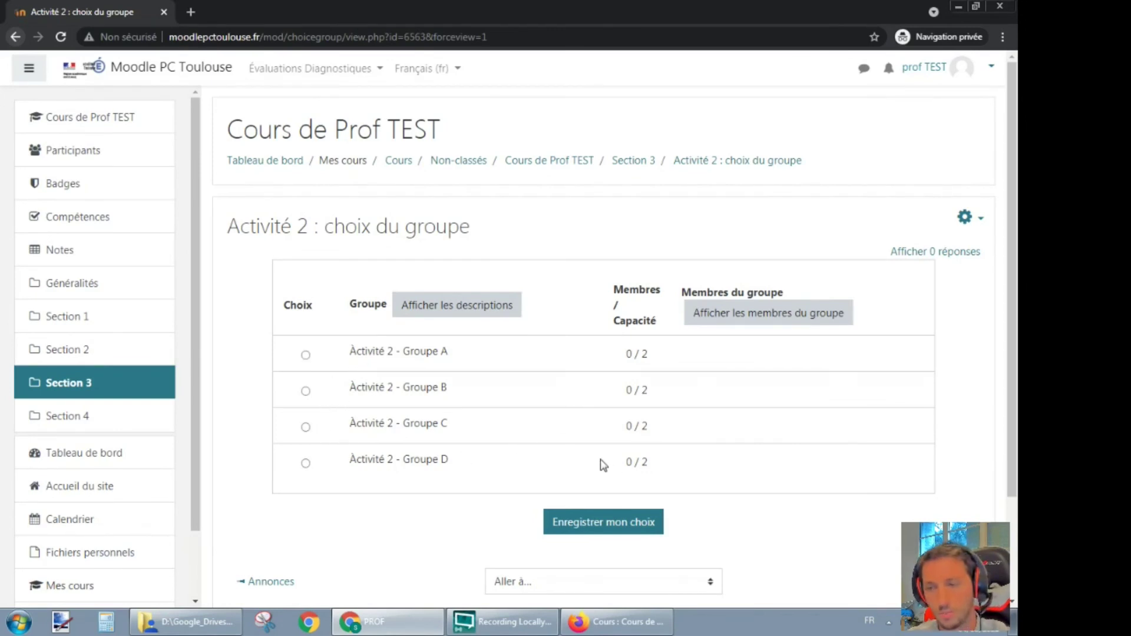
Switch to the student session in Firefox and reload the Cours de Prof TEST page to show Section 3's new activity
{"action": "mouse_move", "coordinate": [623, 633]}
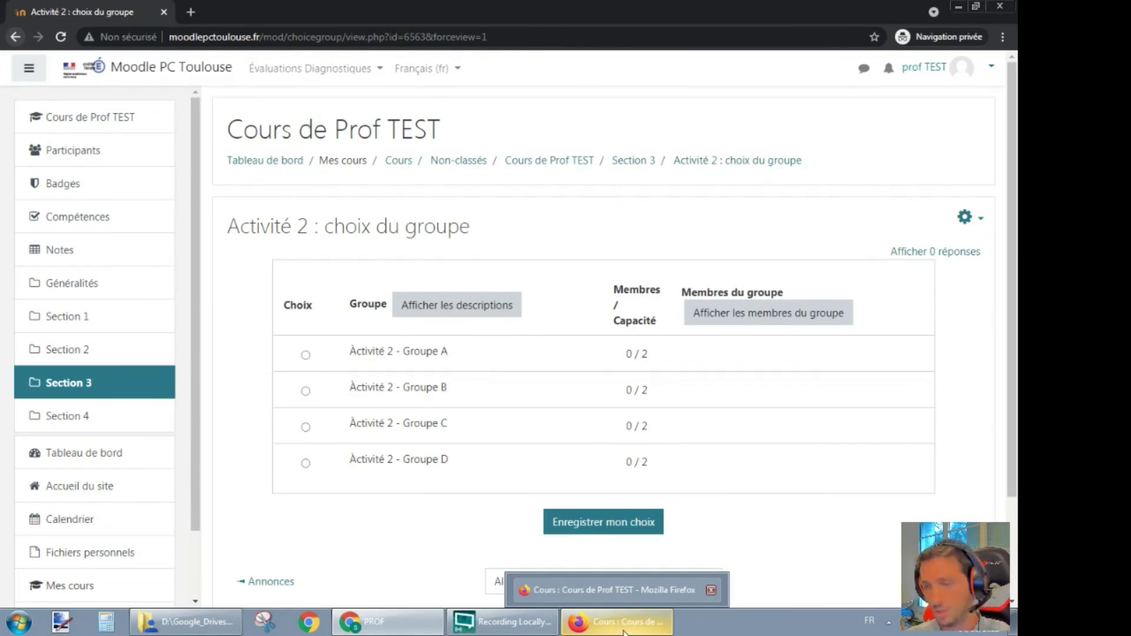
{"action": "left_click", "coordinate": [624, 633]}
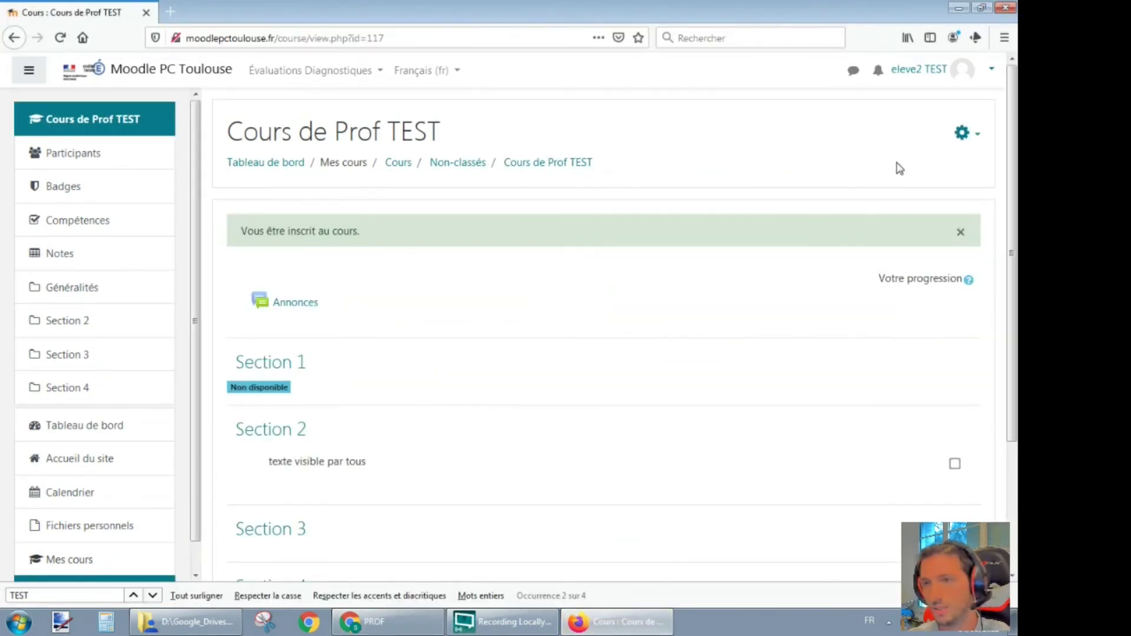
{"action": "left_click", "coordinate": [400, 167]}
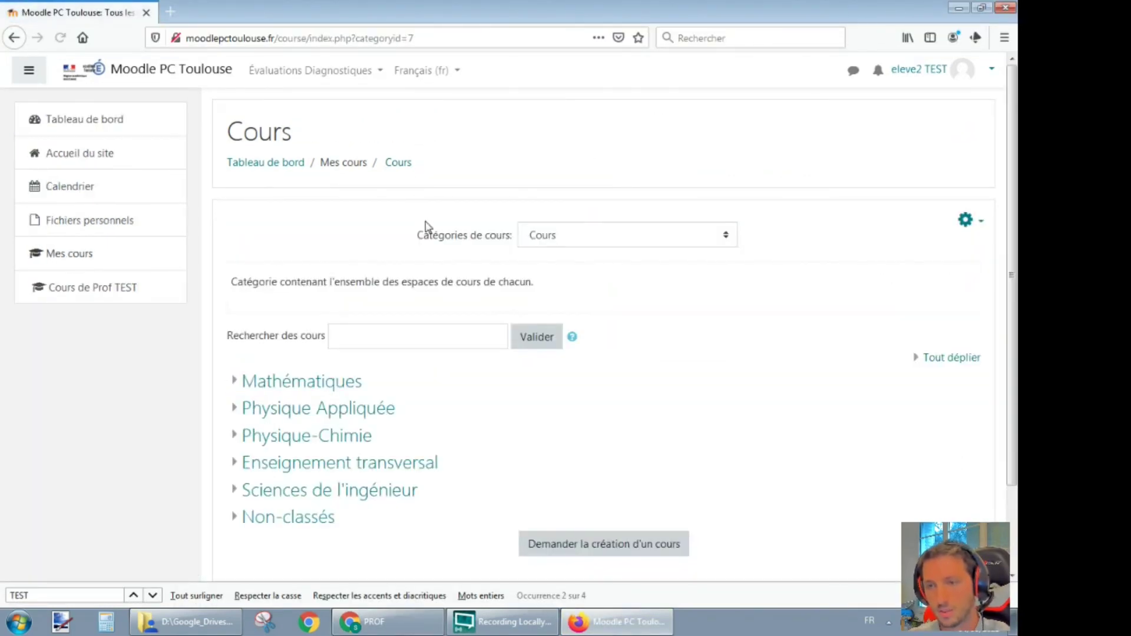
{"action": "left_click", "coordinate": [122, 289]}
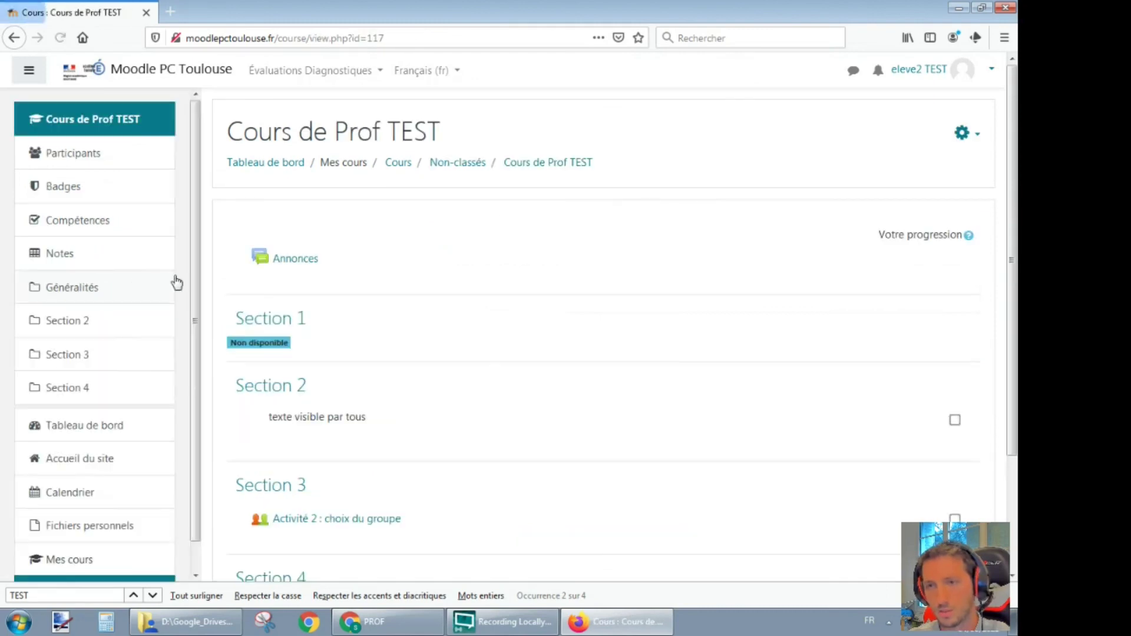
{"action": "scroll", "coordinate": [504, 271], "scroll_direction": "down", "scroll_amount": 3}
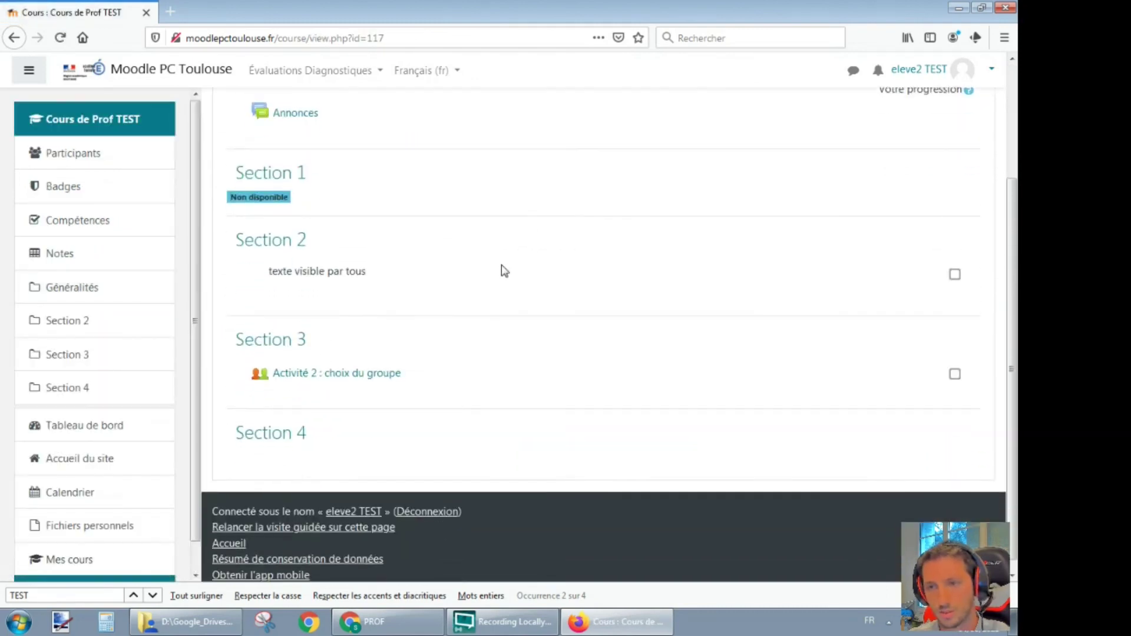
Open "Activité 2 : choix du groupe" as the student, choose Groupe A and save the choice
{"action": "left_click", "coordinate": [359, 361]}
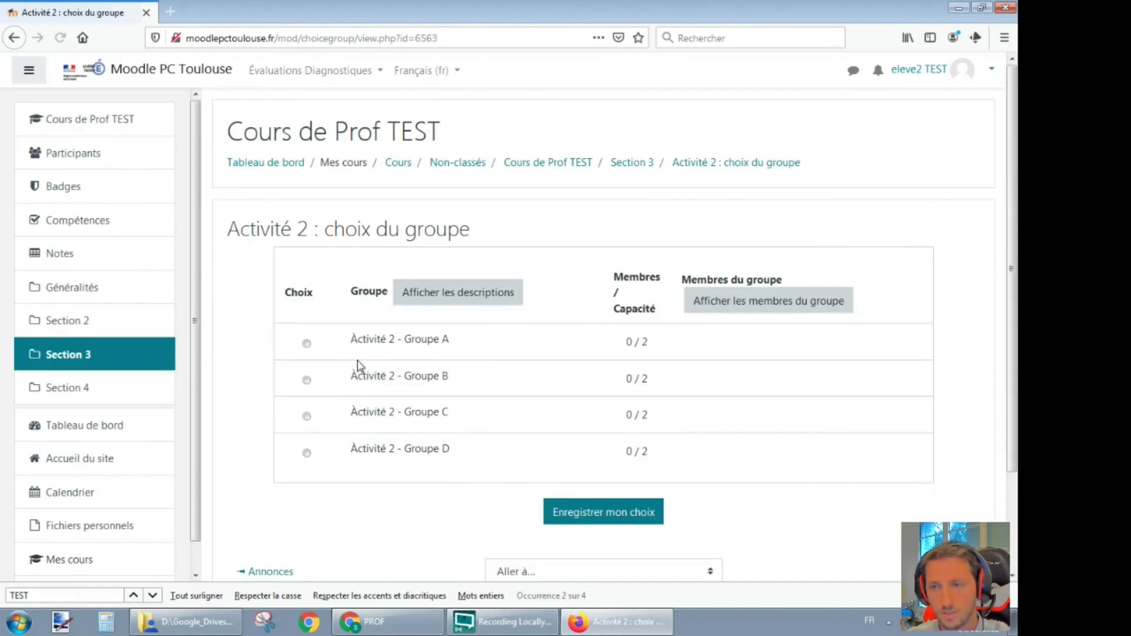
{"action": "left_click", "coordinate": [307, 344]}
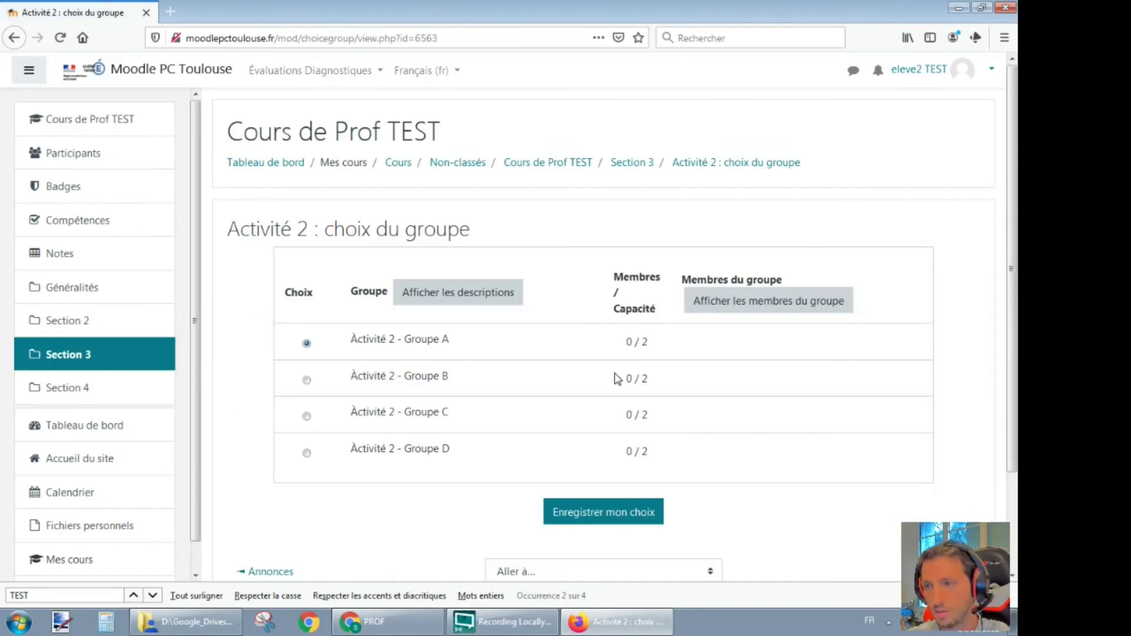
{"action": "left_click", "coordinate": [600, 507]}
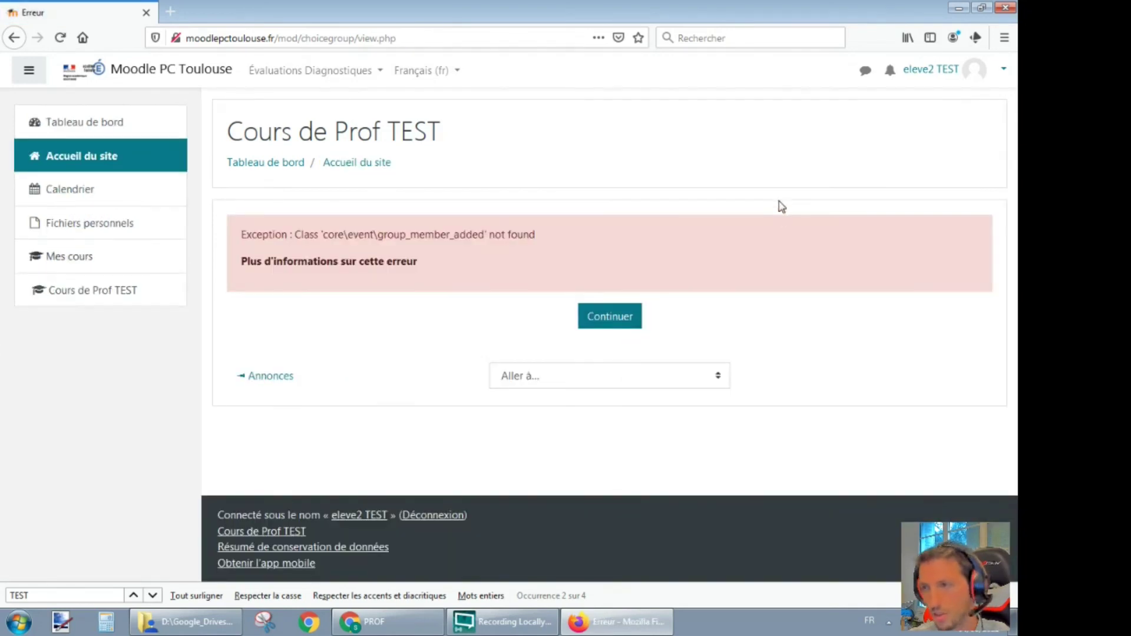
Reopen "Activité 2 : choix du groupe" from the course page and show the group members to check the student's enrolment
{"action": "left_click", "coordinate": [88, 294]}
{"action": "scroll", "coordinate": [417, 318], "scroll_direction": "down", "scroll_amount": 5}
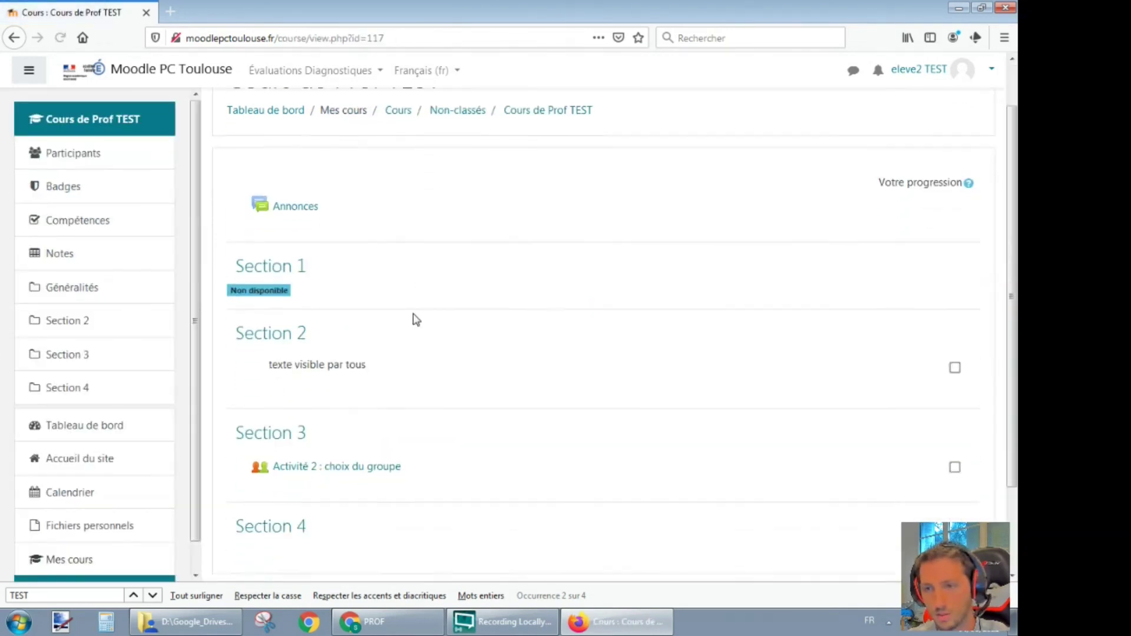
{"action": "left_click", "coordinate": [347, 360]}
{"action": "scroll", "coordinate": [377, 342], "scroll_direction": "down", "scroll_amount": 2}
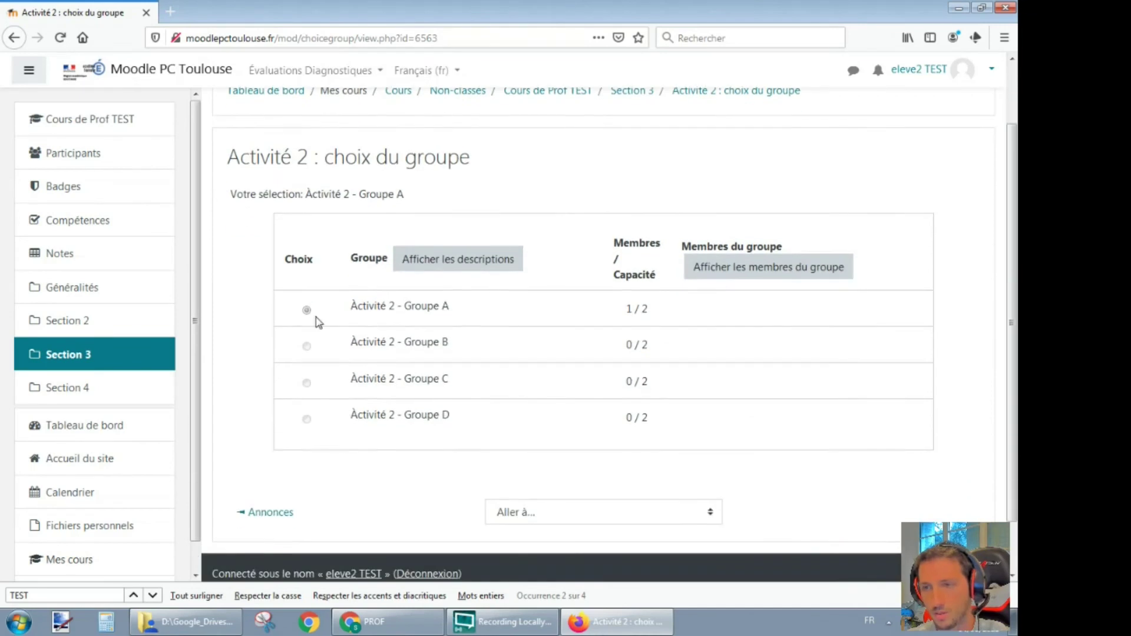
{"action": "left_click", "coordinate": [749, 274]}
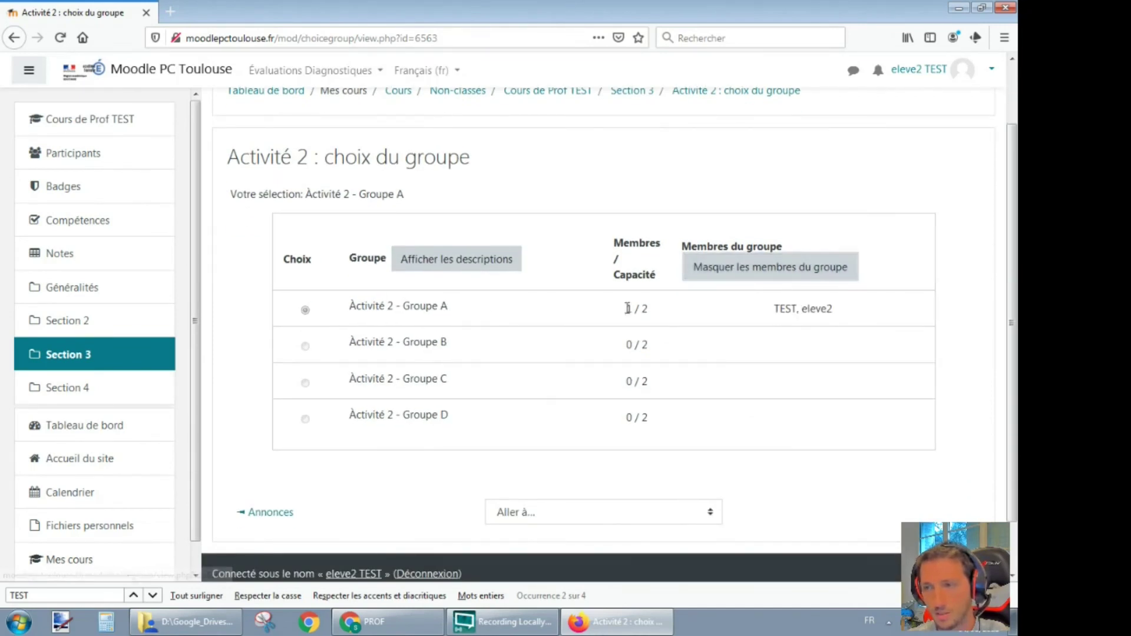